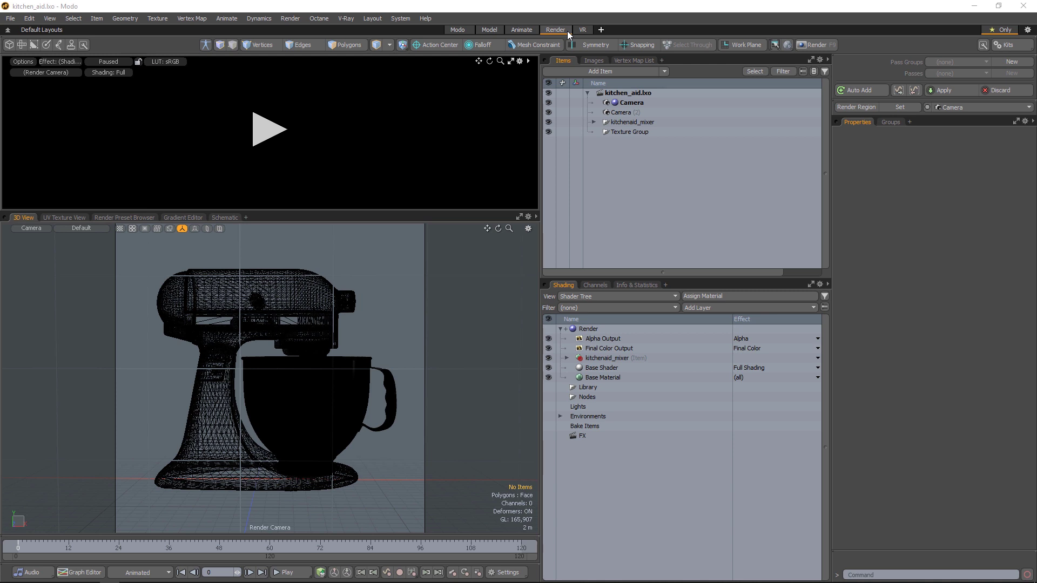
Step: Set the Camera item as render camera and switch the viewport to (Render Camera)
right_click(634, 101)
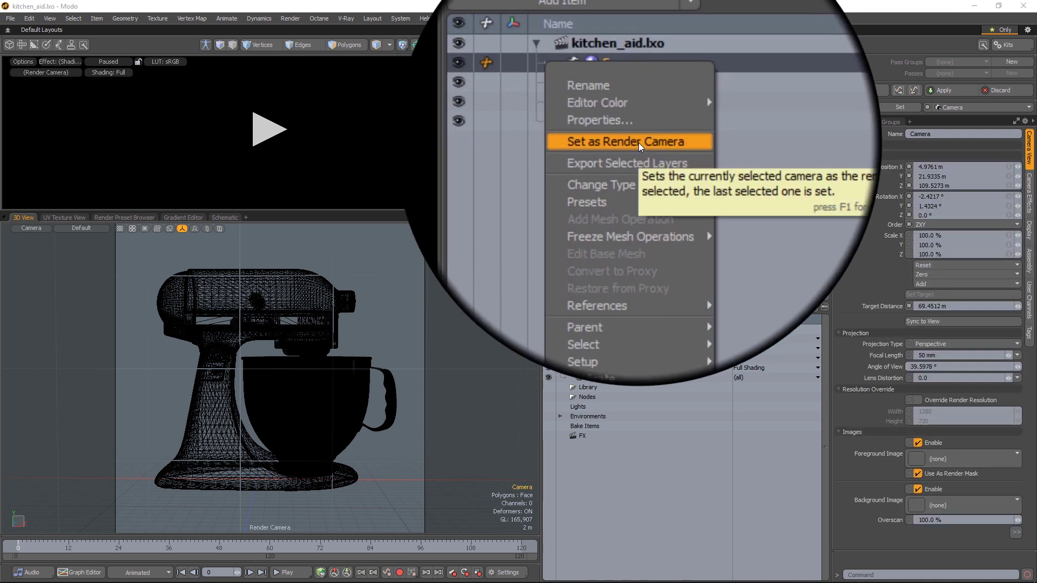
left_click(639, 142)
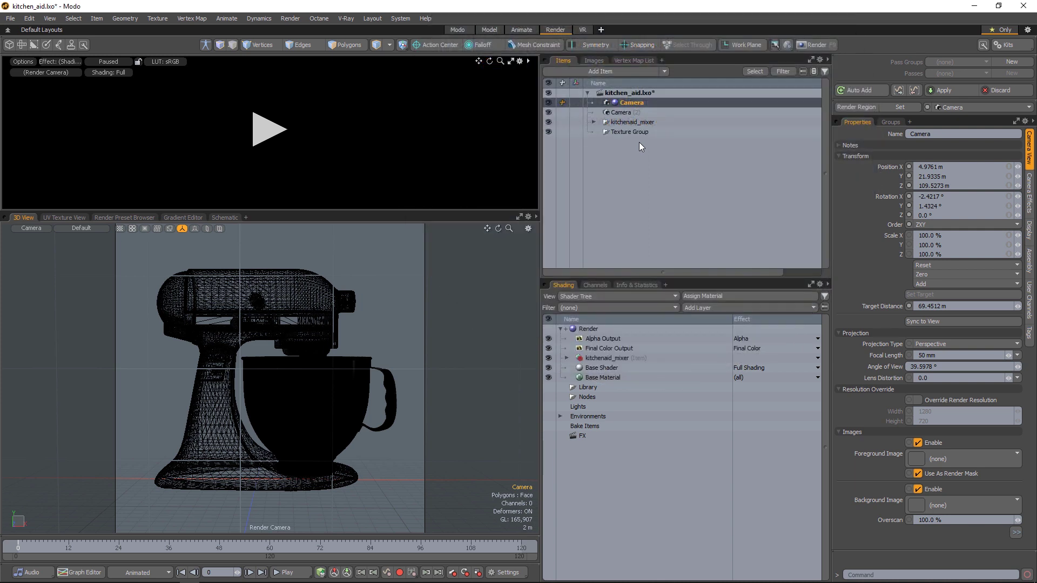
left_click(31, 227)
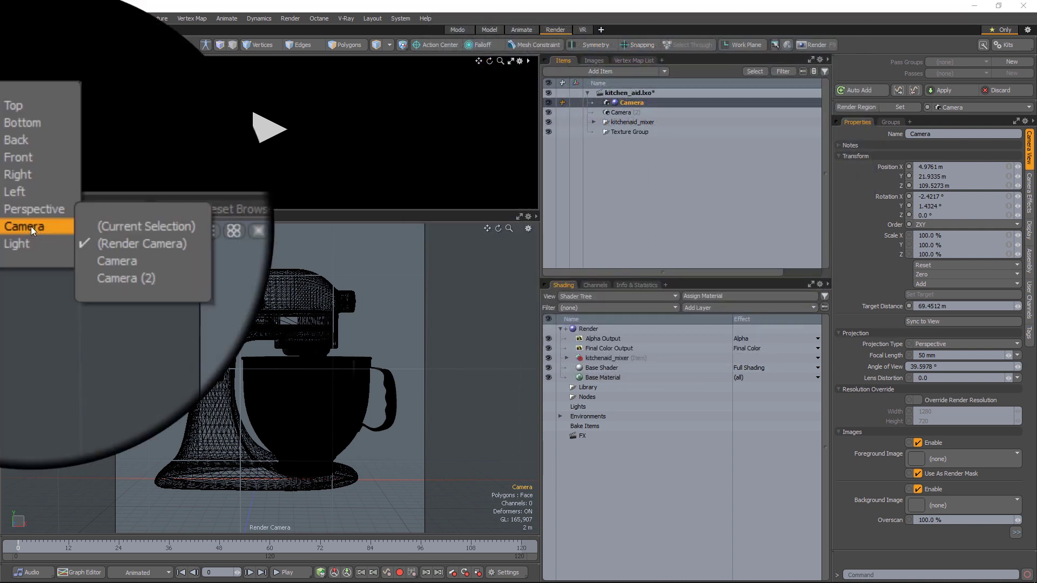
left_click(97, 234)
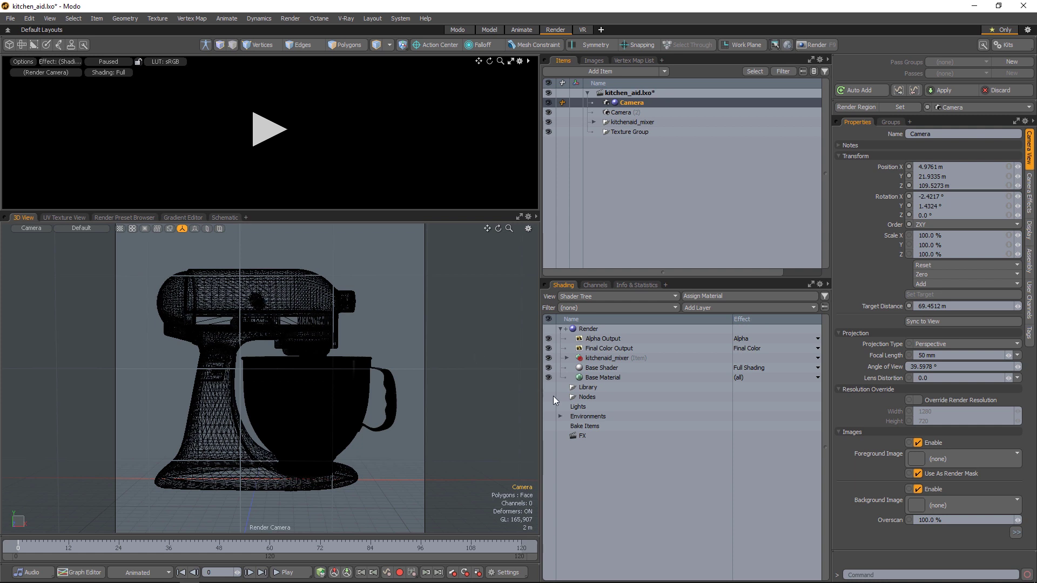
Step: Select the Environment item and start its HDR Light Studio connection with VRay as renderer
left_click(582, 416)
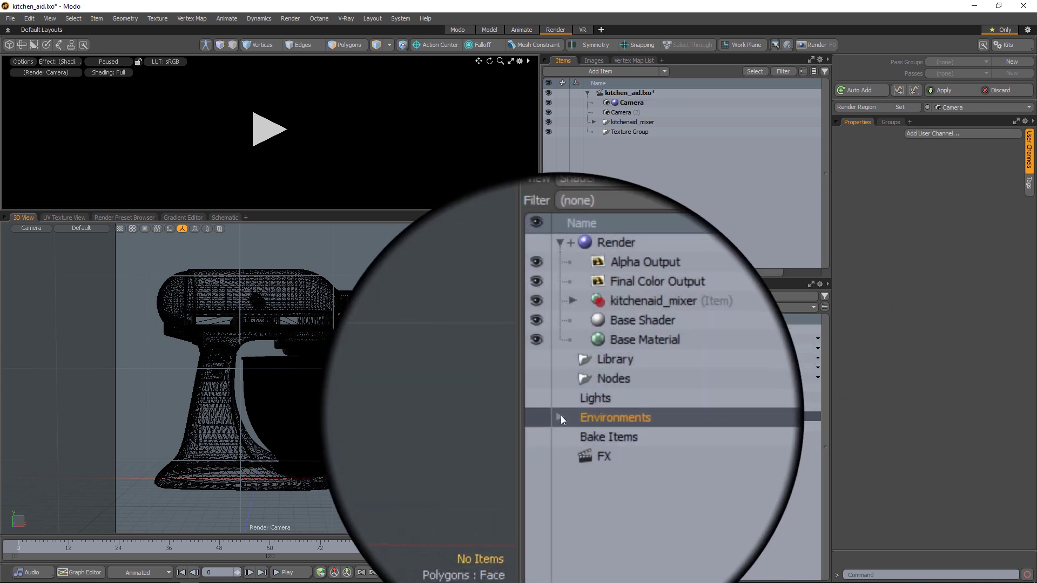
left_click(559, 417)
left_click(601, 426)
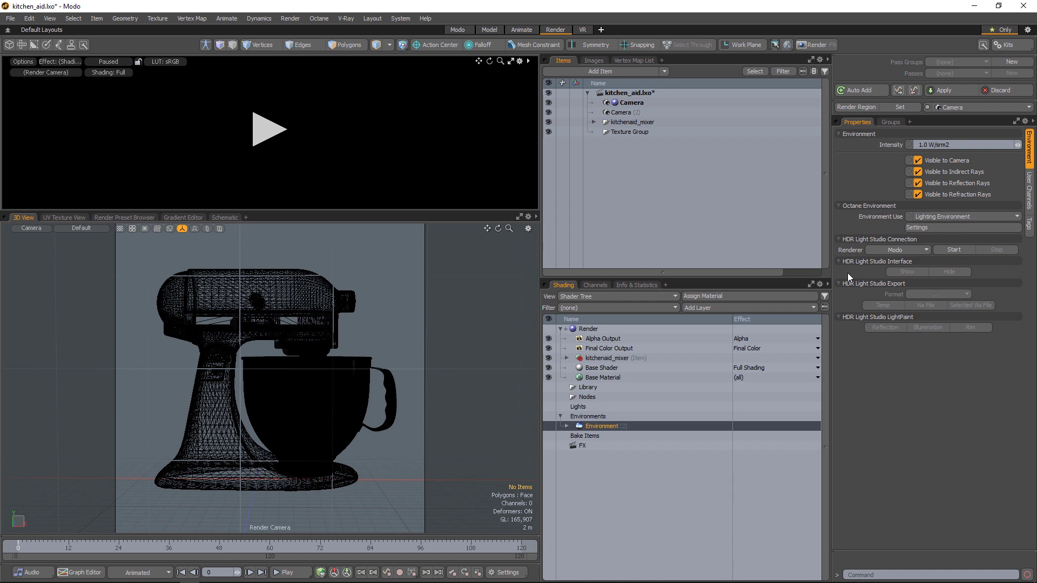
left_click(907, 249)
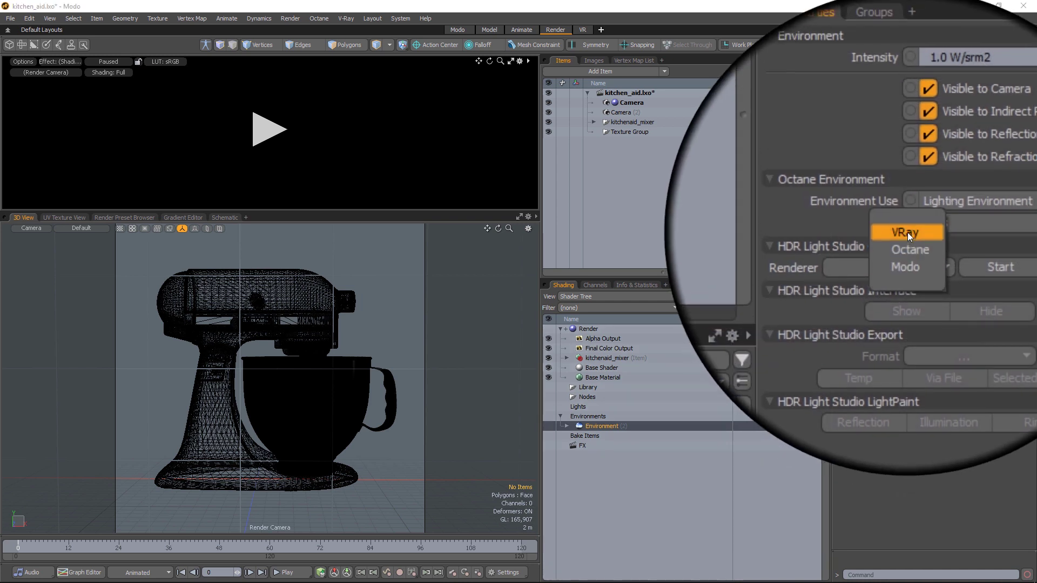
left_click(907, 232)
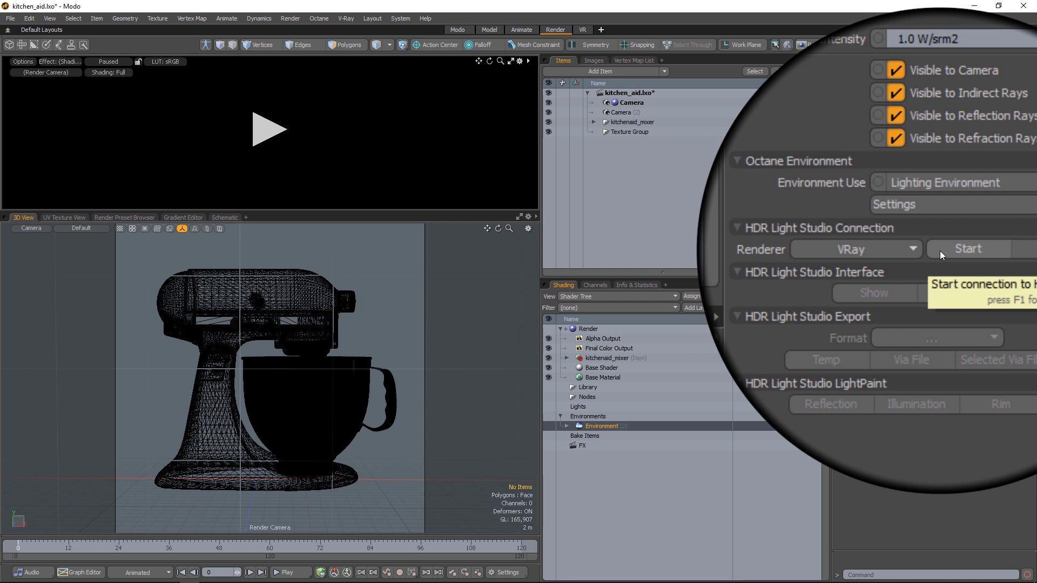
left_click(939, 250)
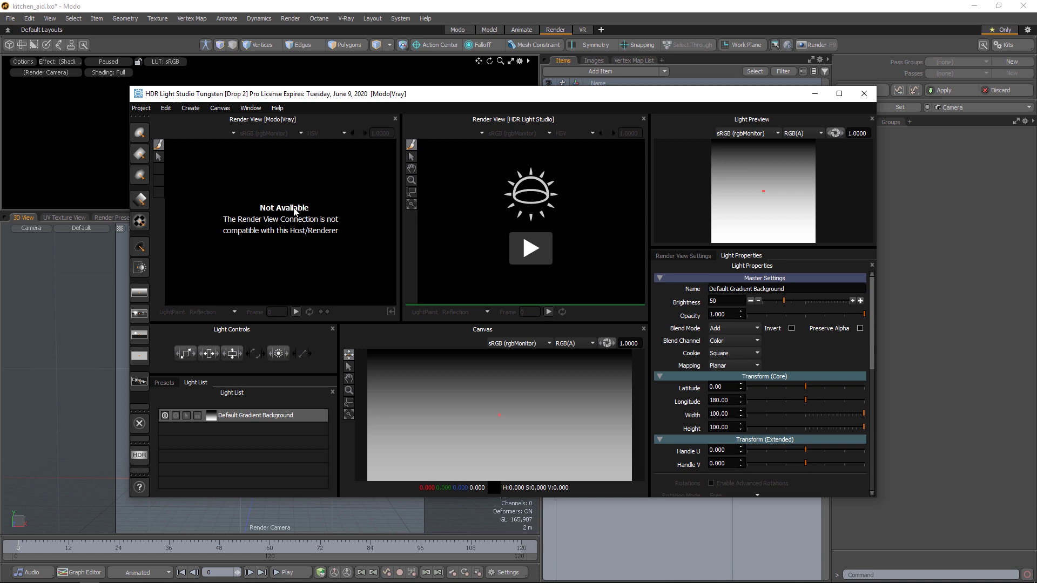
Step: Load the Default Standalone layout in HDR Light Studio and move its window to the second display
left_click(253, 108)
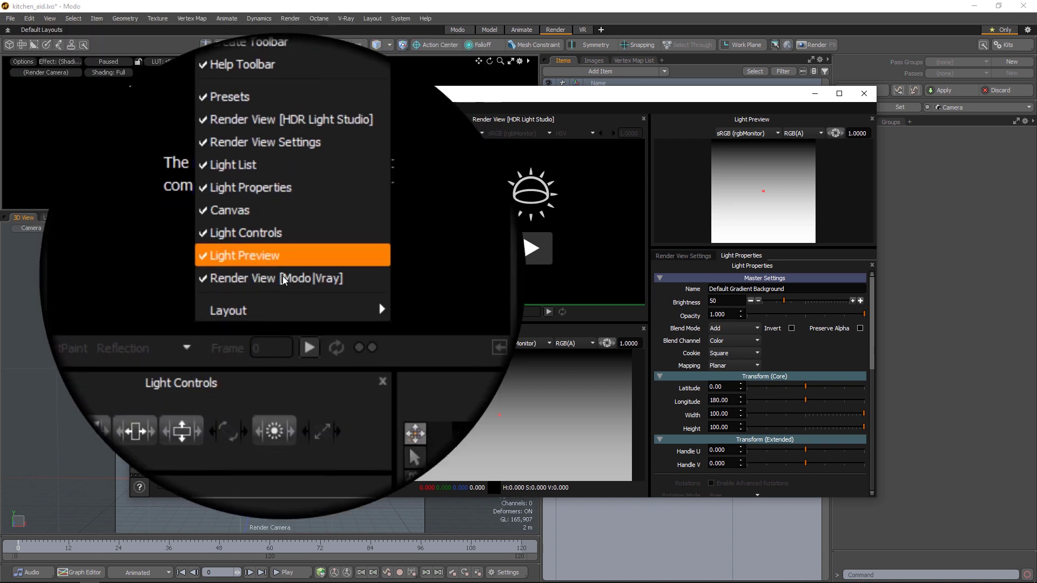
mouse_move(312, 291)
mouse_move(352, 290)
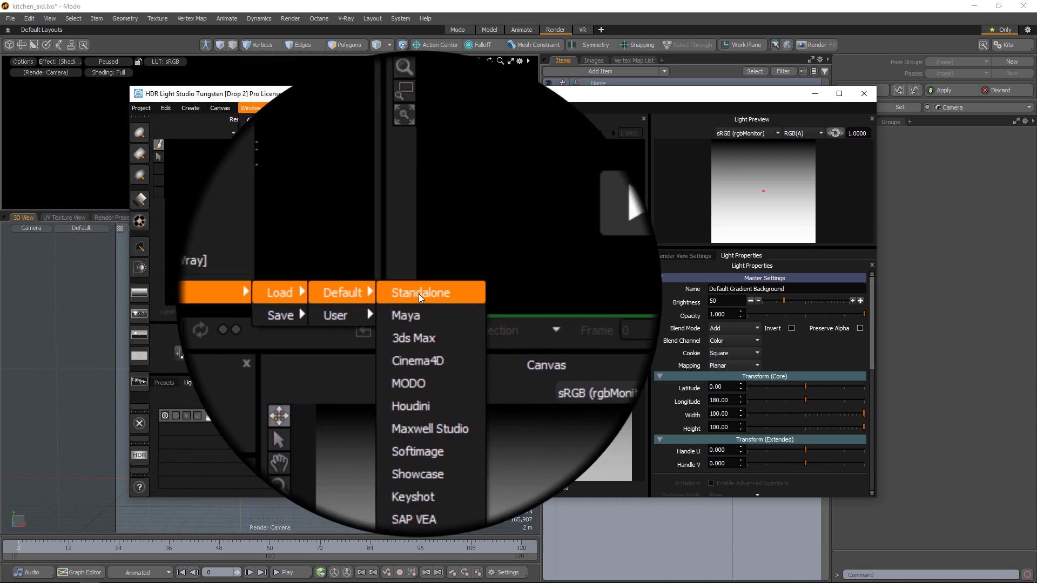
left_click(420, 293)
left_click_drag(470, 15, 606, 127)
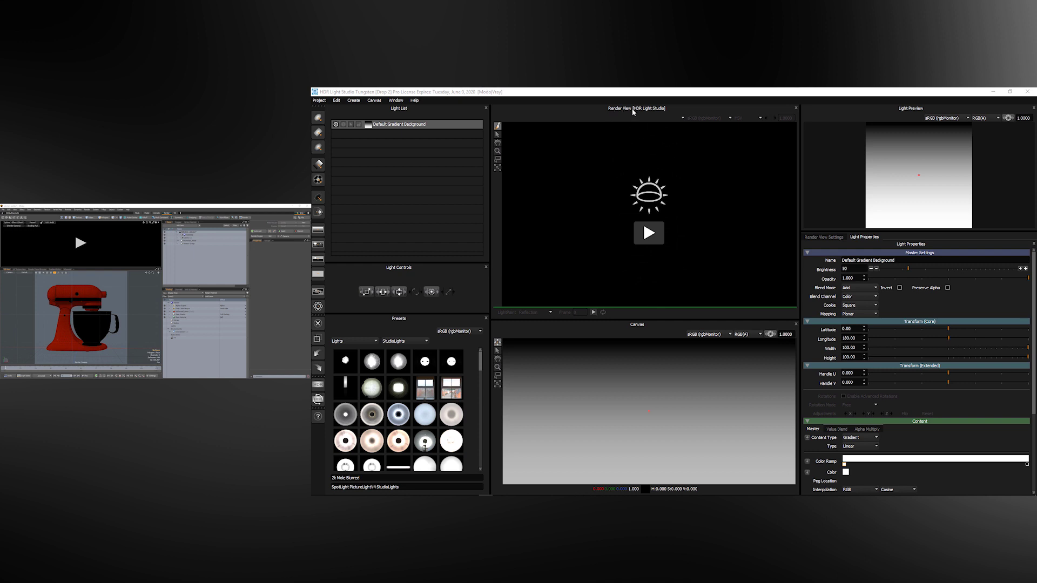
Step: Start HDR Light Studio's Render View and import the Modo scene geometry
left_click(651, 231)
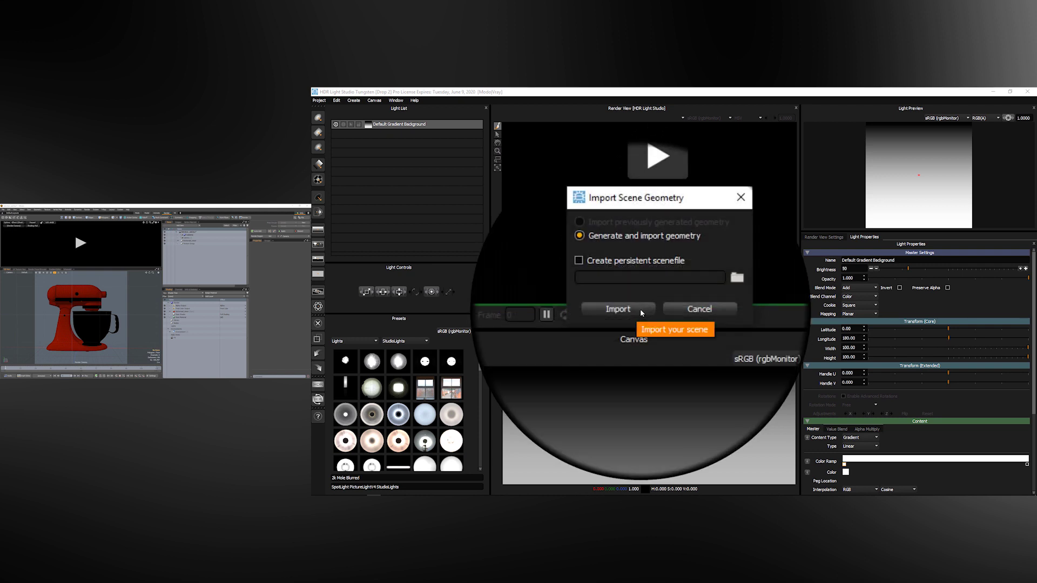
left_click(641, 311)
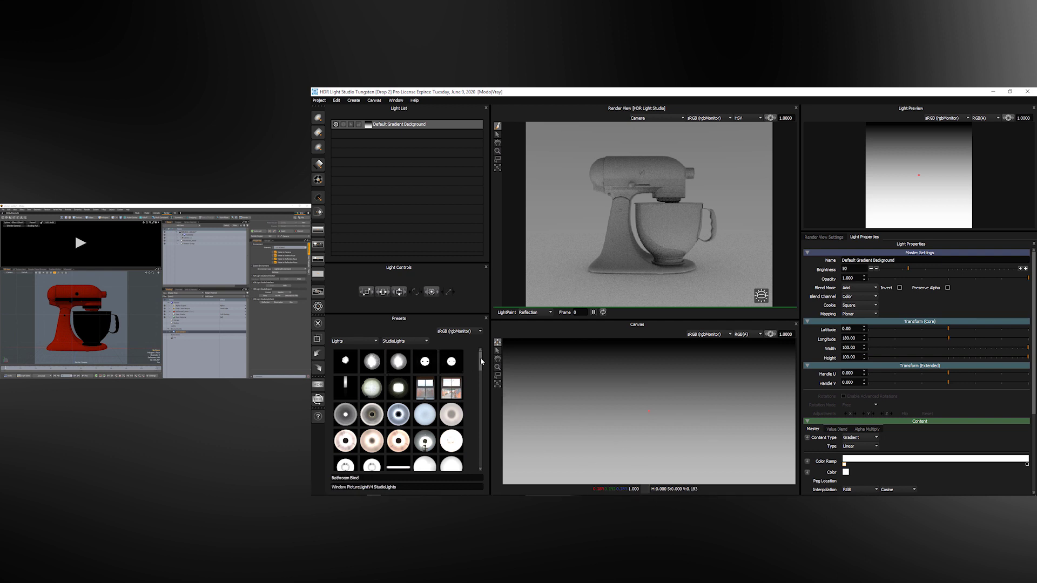
Step: Add a Medium Softbox Diffused light at brightness 668 and LightPaint its reflection onto the bowl
left_click_drag(479, 361, 478, 384)
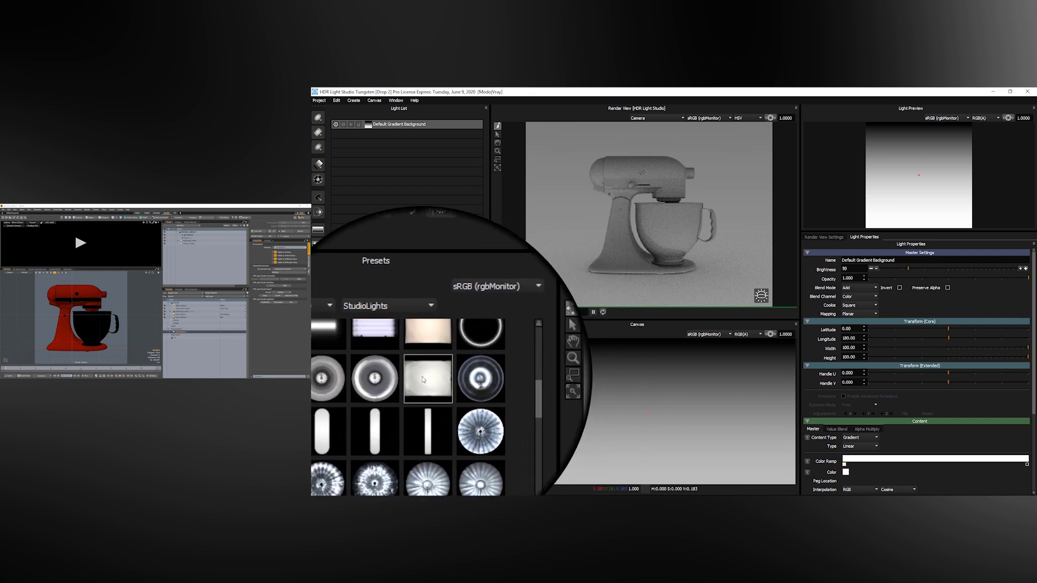
left_click_drag(432, 377, 650, 222)
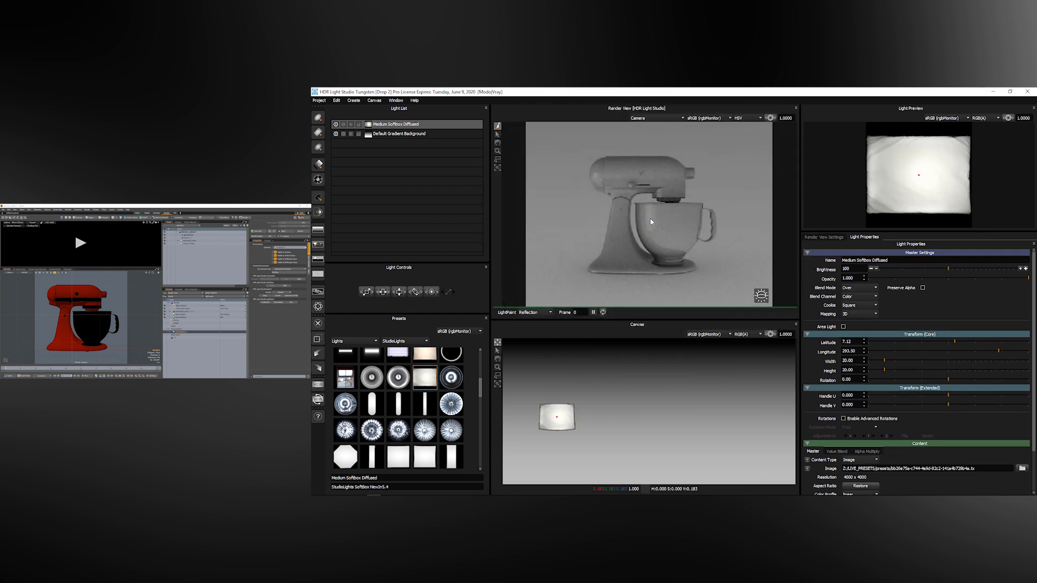
left_click_drag(947, 268, 971, 269)
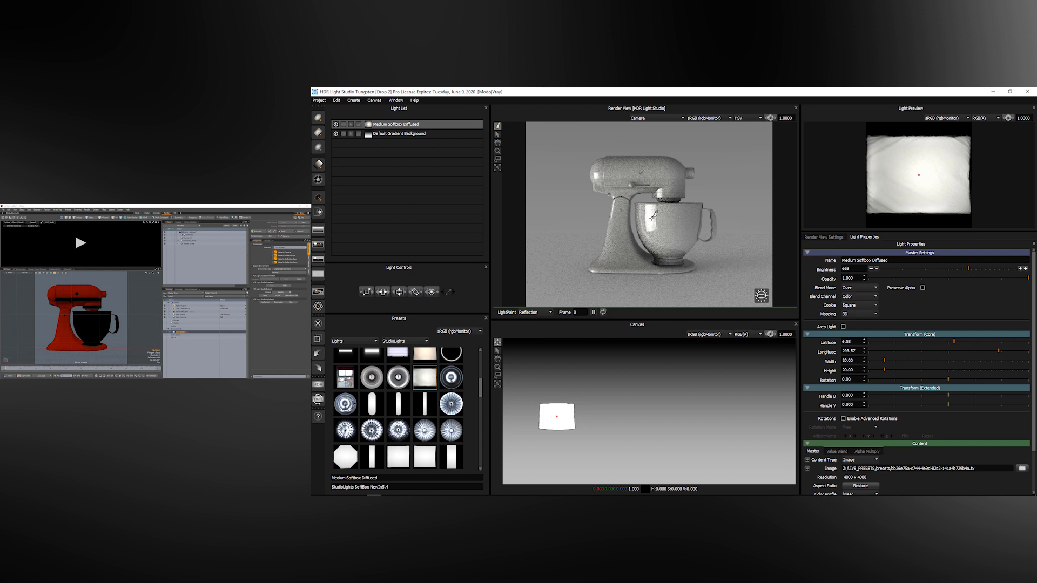
left_click(654, 216)
left_click(690, 222)
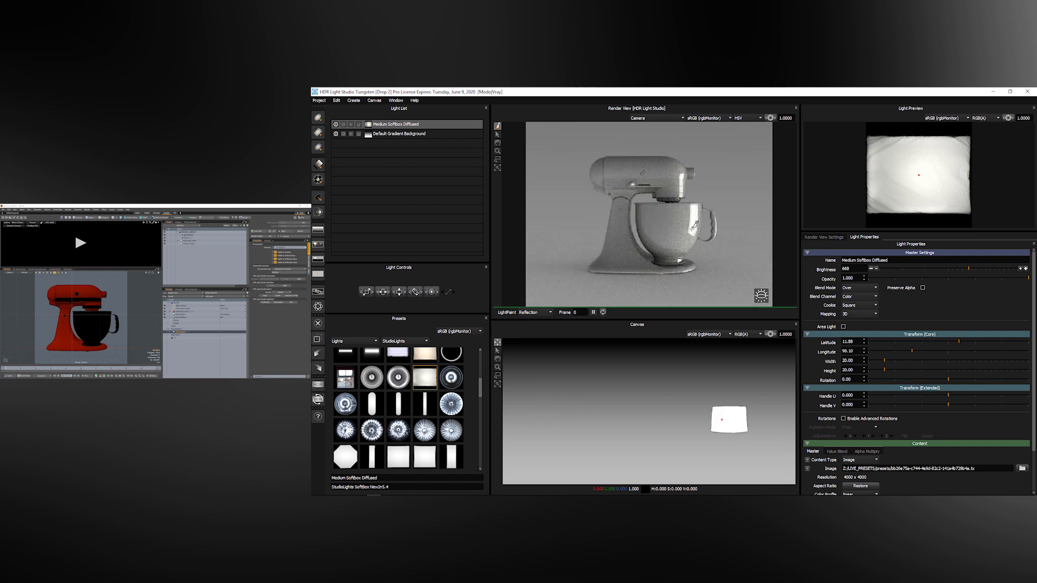
left_click_drag(690, 223, 689, 227)
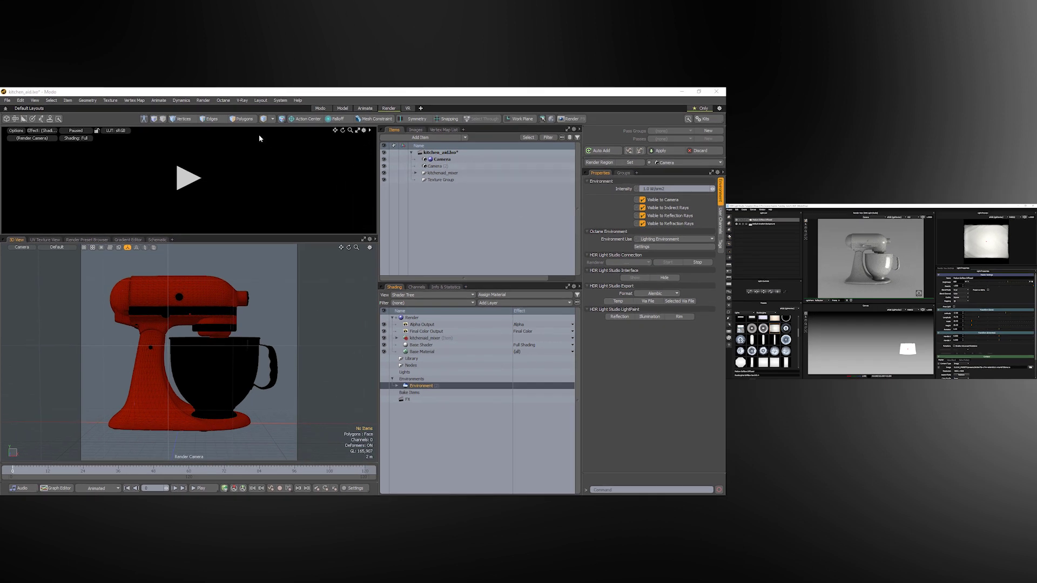
Step: Run V-Ray Start RT CPU to open the interactive frame buffer
left_click(242, 101)
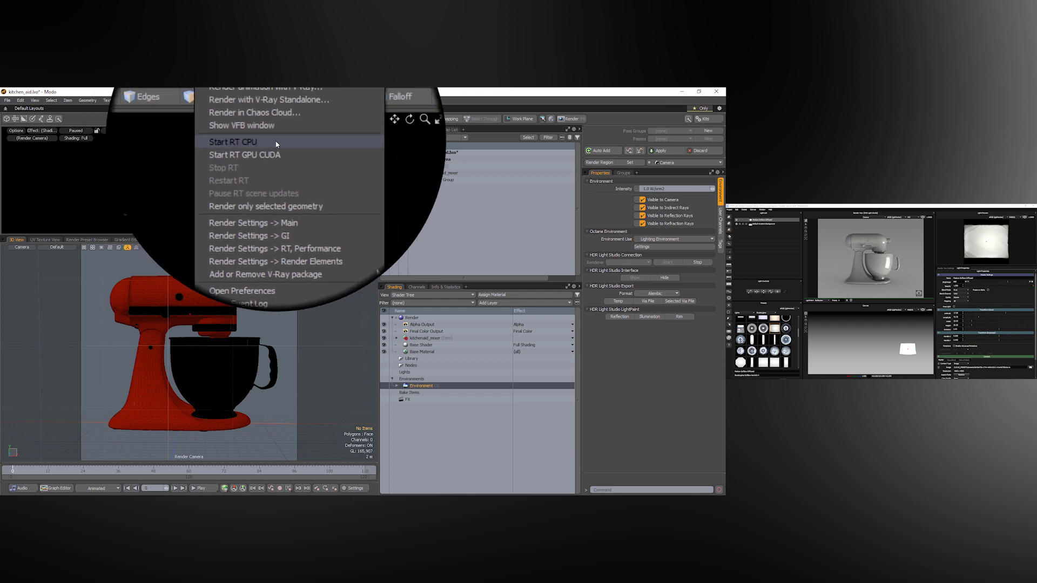
left_click(276, 144)
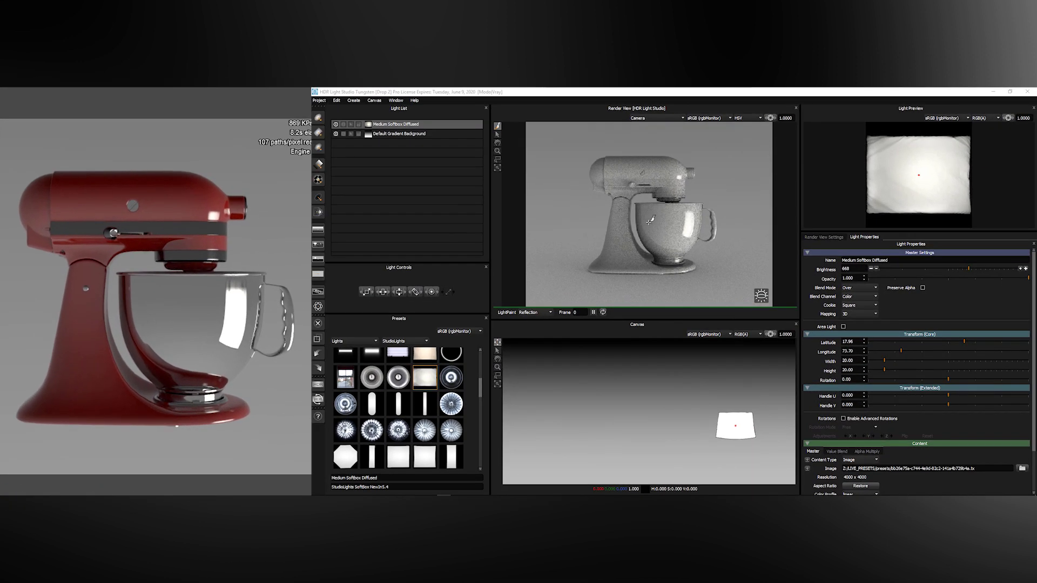
Step: LightPaint the softbox across the bowl to latitude 13.92, longitude 61.62
left_click(651, 221)
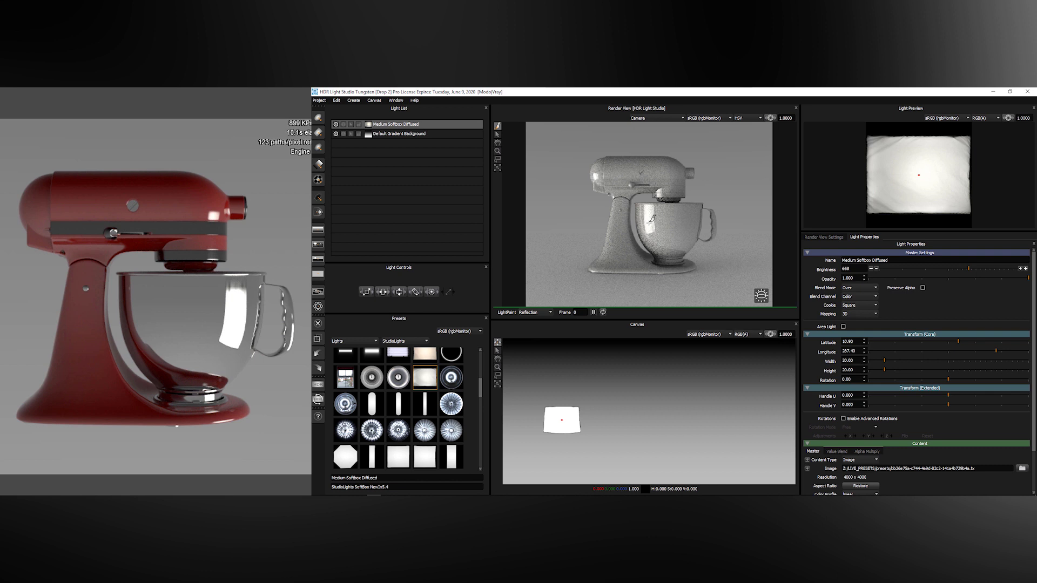
left_click(655, 222)
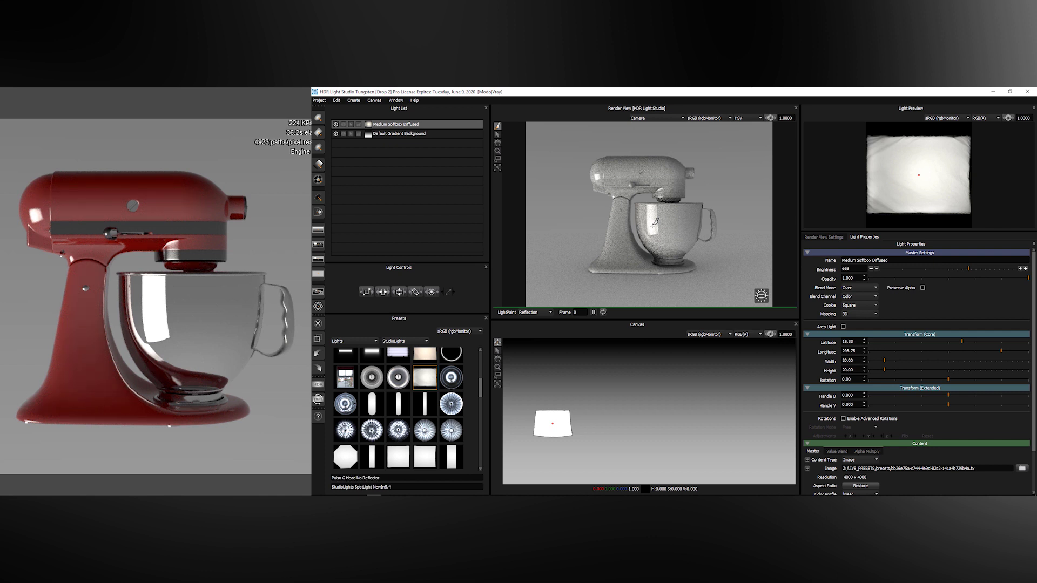
left_click(687, 223)
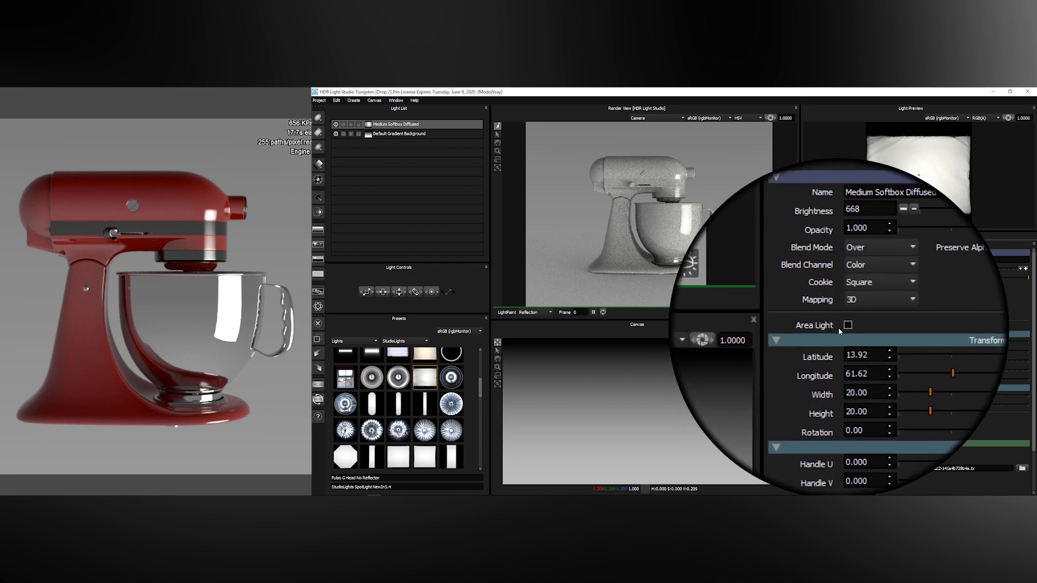
Step: Make the softbox an area light and Smart Dolly it in to 12.77
left_click(844, 327)
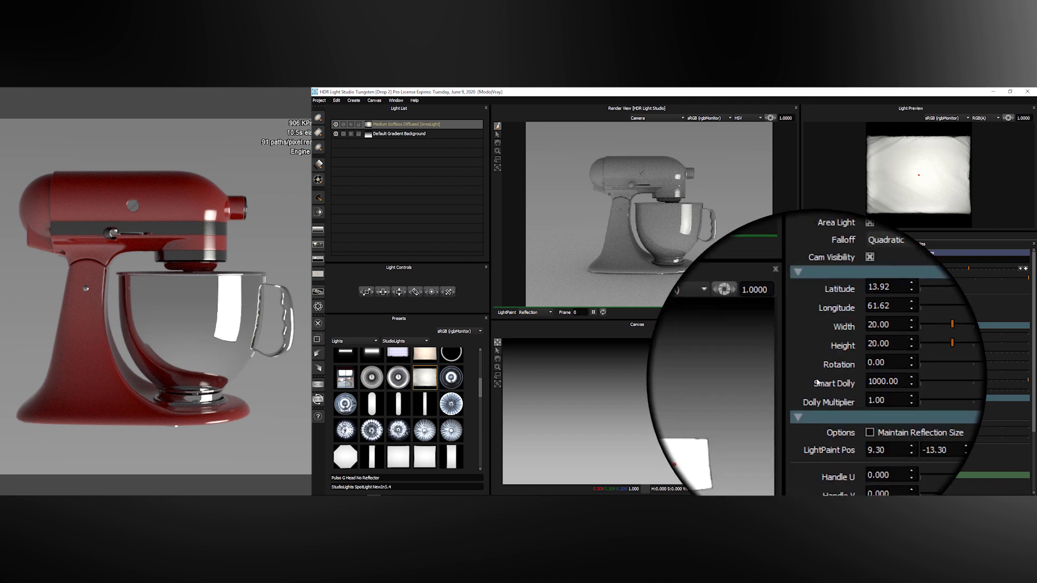
left_click(966, 379)
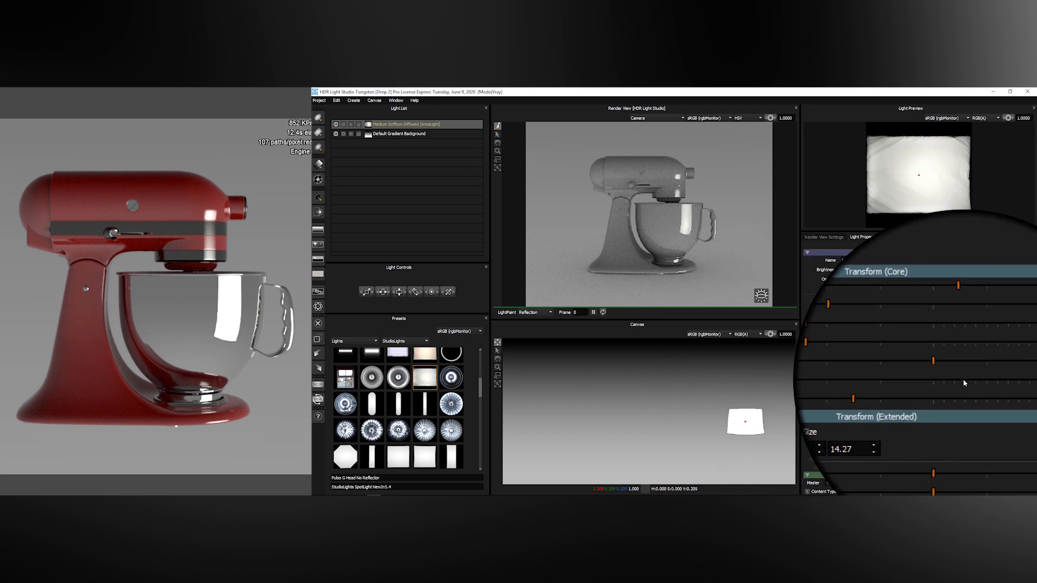
left_click_drag(923, 383, 889, 383)
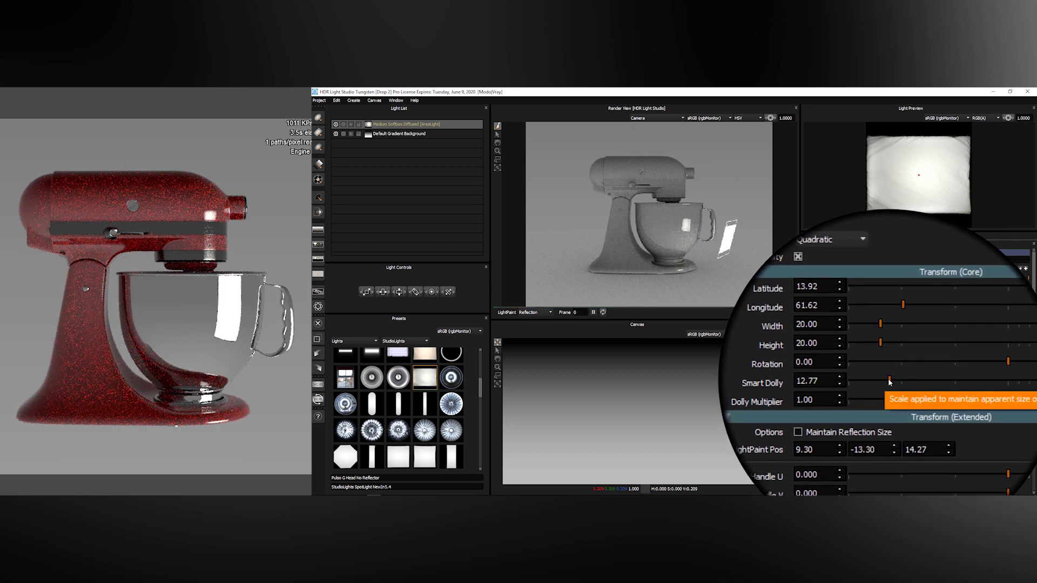
Step: LightPaint the softbox reflection to the bowl's right edge at latitude 3.24, longitude 94.34
left_click(678, 165)
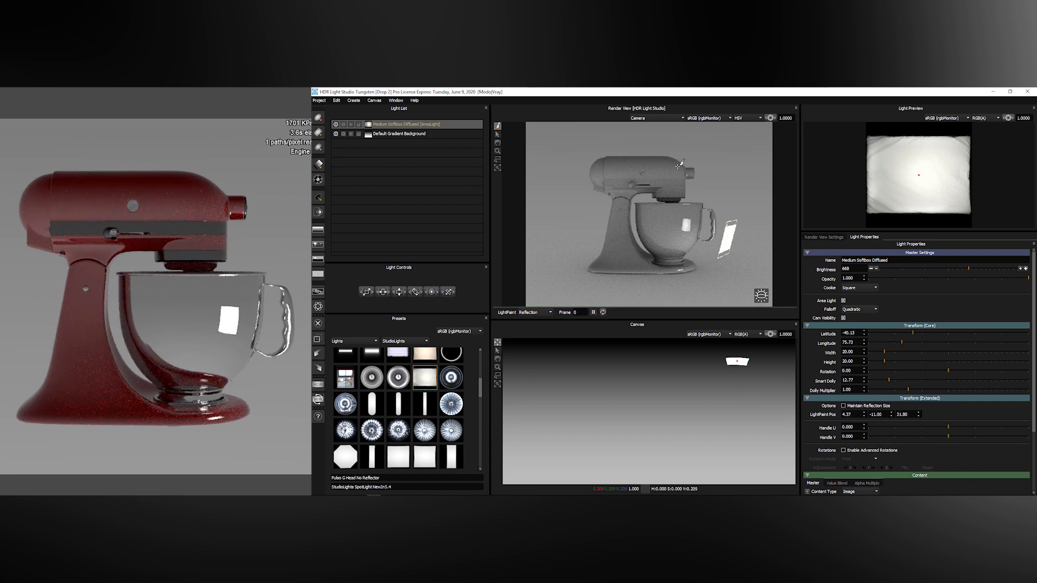
left_click(599, 160)
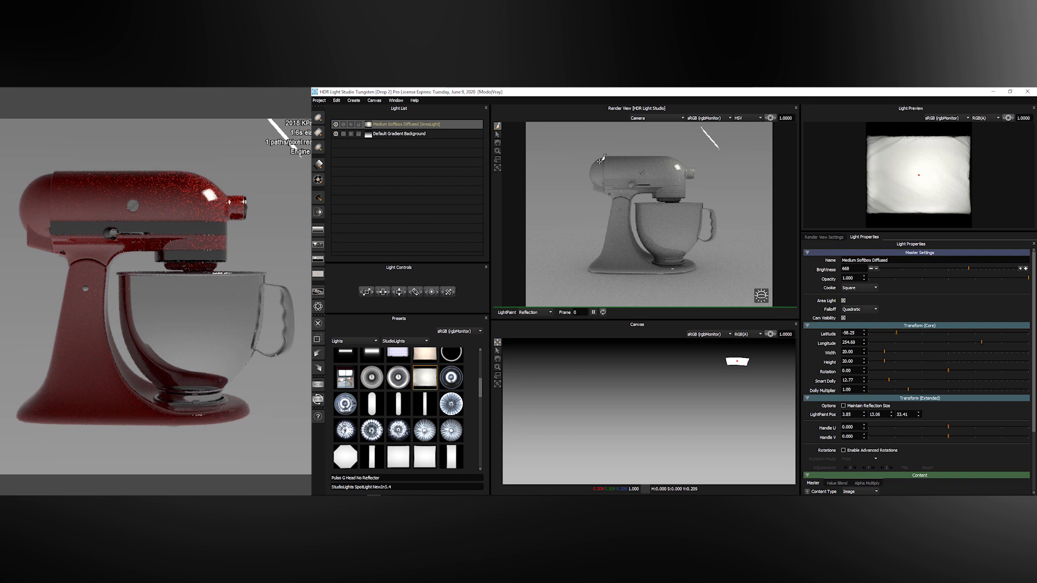
left_click(609, 234)
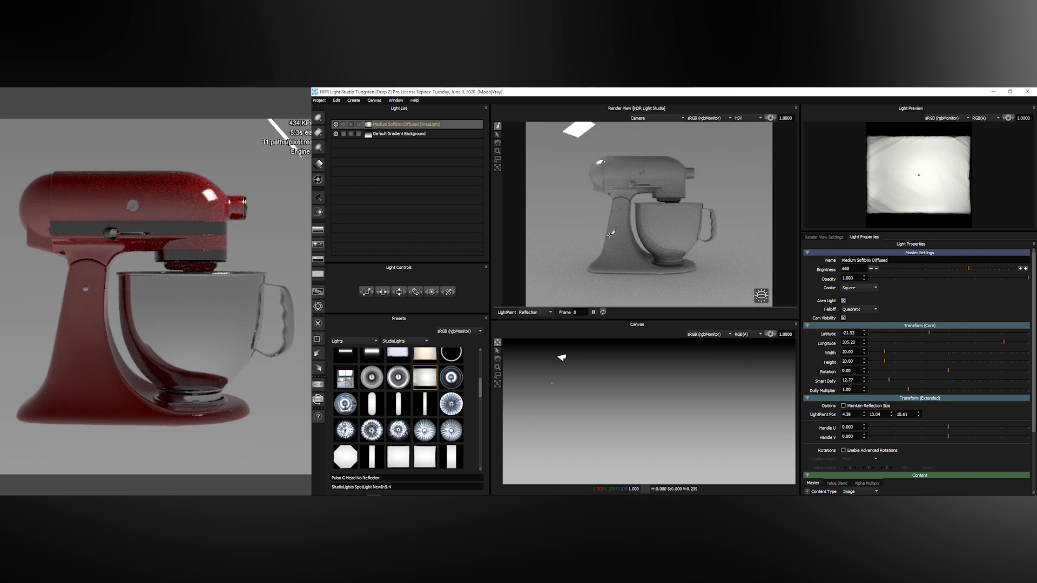
left_click(695, 214)
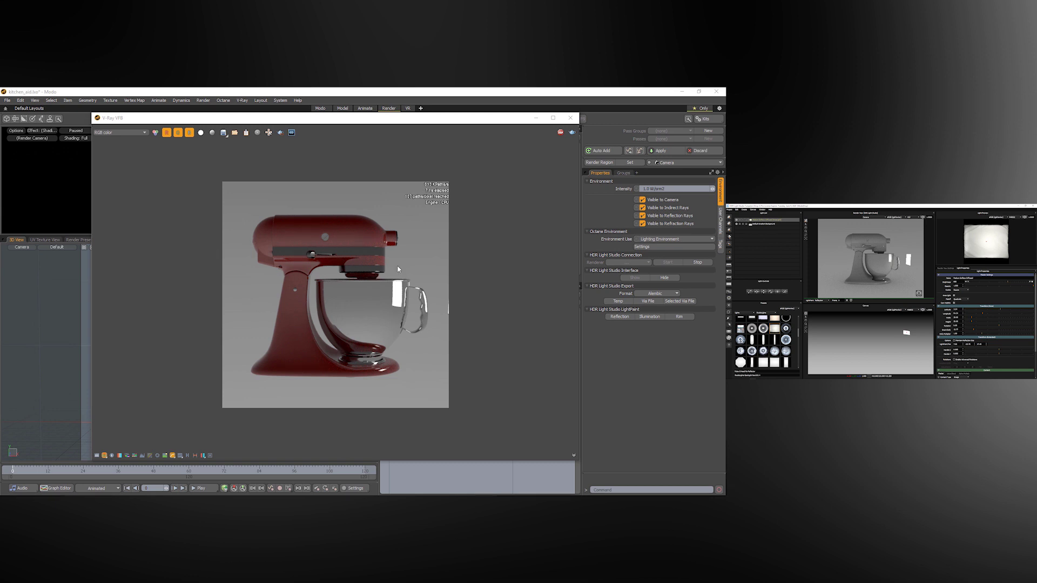
Step: Move the V-Ray VFB aside and expand the HDR Light Studio Area Lights group
mouse_move(467, 121)
left_mouse_down()
mouse_move(371, 202)
mouse_move(372, 404)
mouse_move(462, 438)
mouse_move(473, 454)
left_mouse_up()
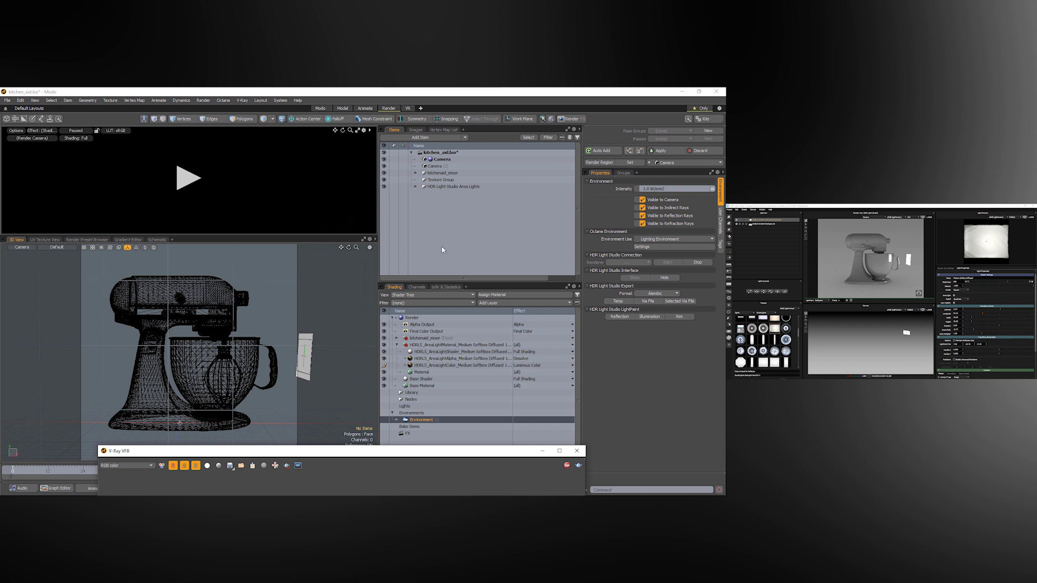
left_click(416, 187)
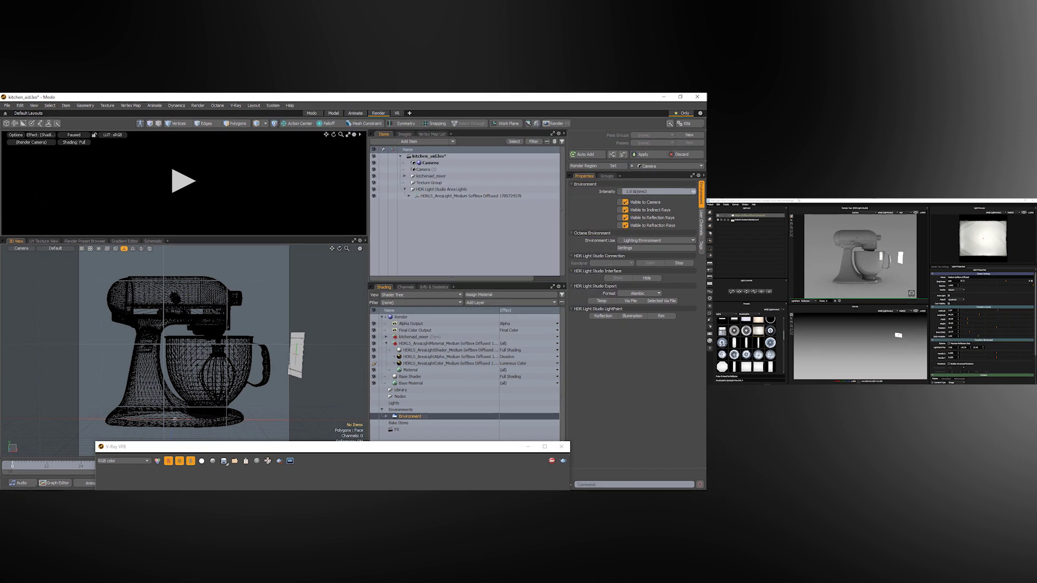
Step: Duplicate the softbox twice, LightPainting one copy onto the left neck and one across the top
key("ctrl+d")
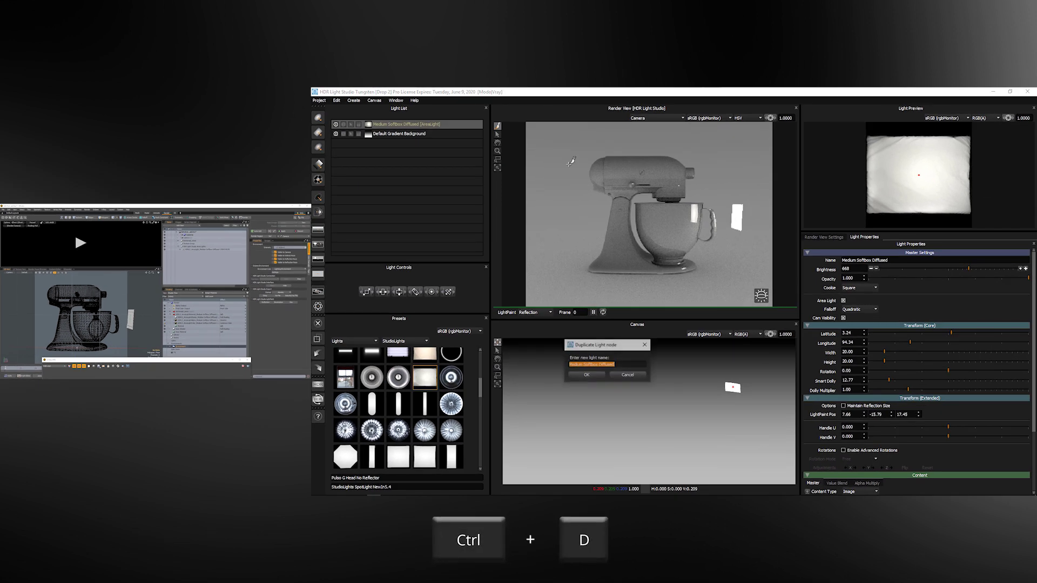
left_click(644, 216)
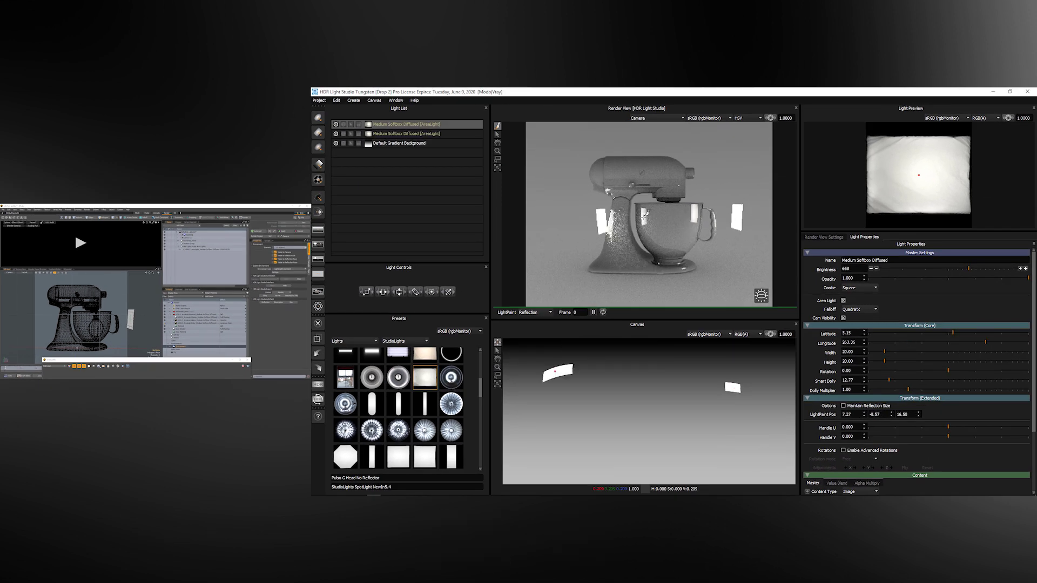
left_click(613, 214)
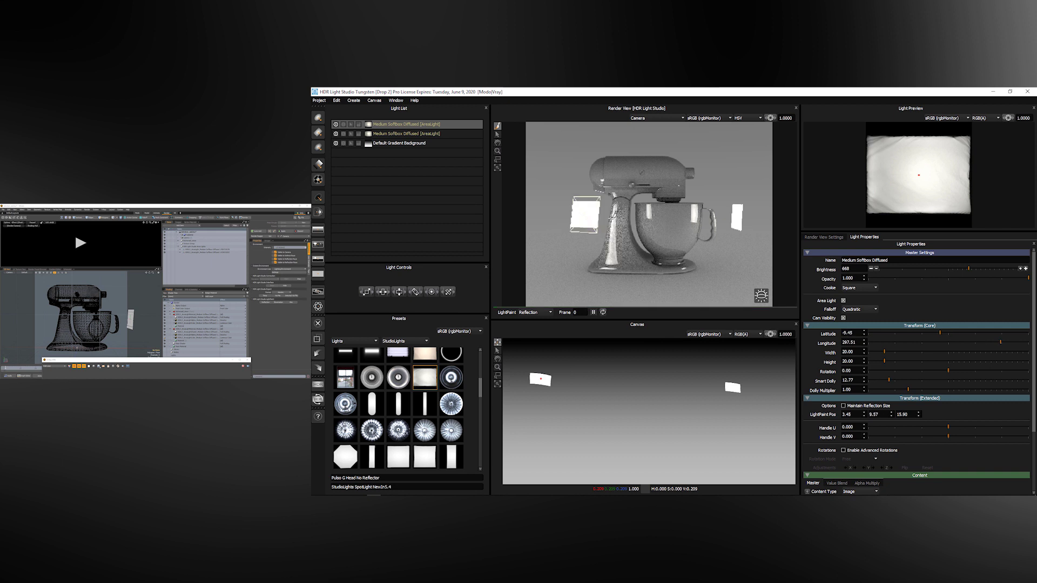
key("ctrl+d")
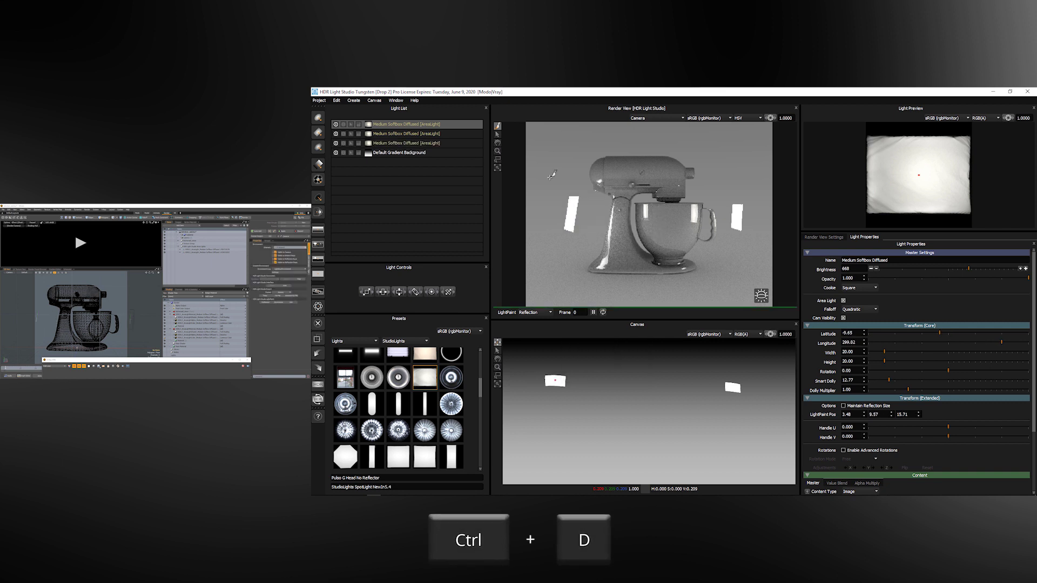
left_click(642, 159)
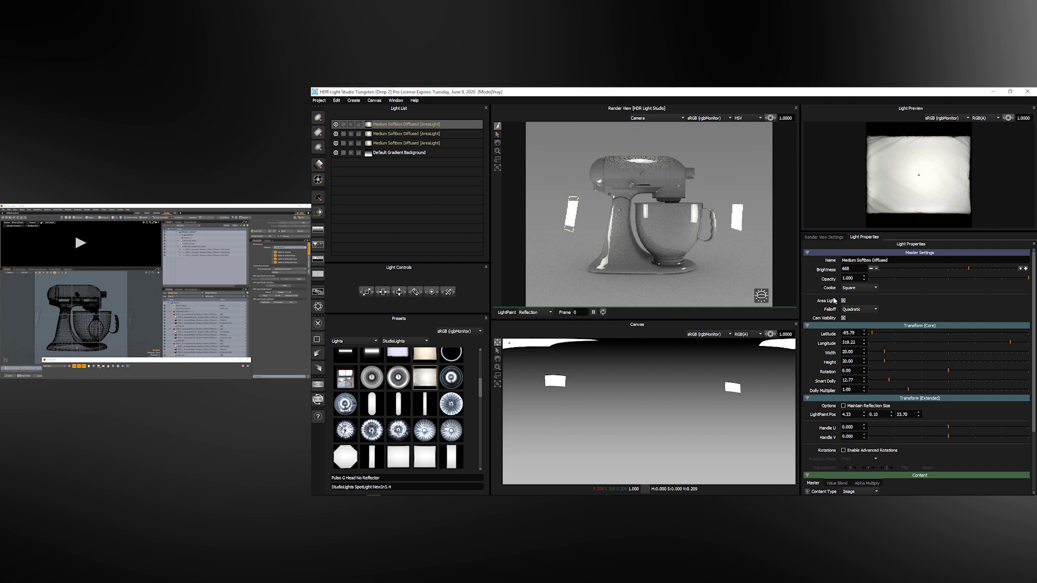
Step: Uncheck Area Light on the selected softbox so it becomes part of the HDRI map
left_click(843, 300)
left_click(842, 300)
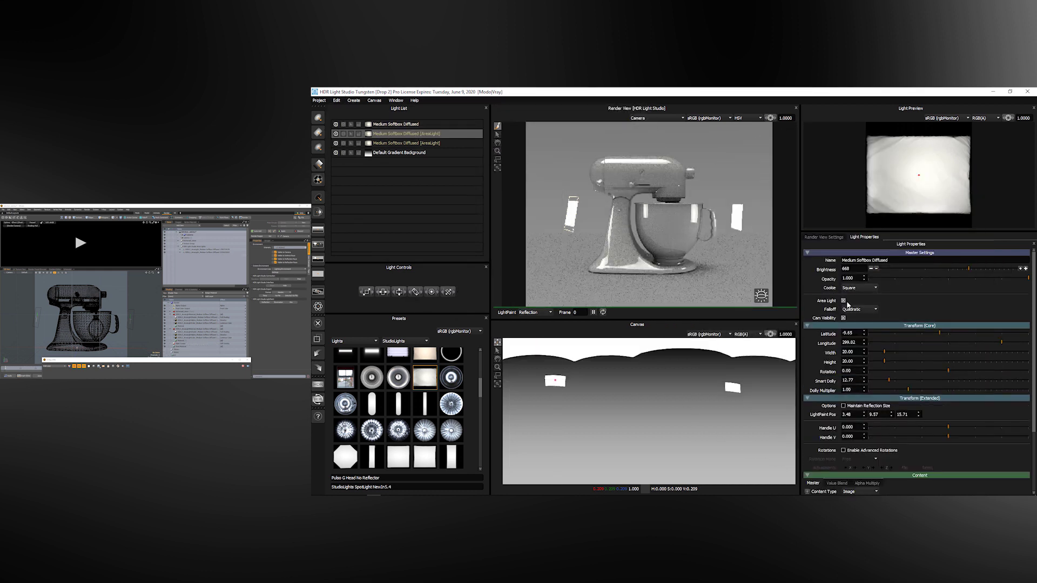
left_click(843, 300)
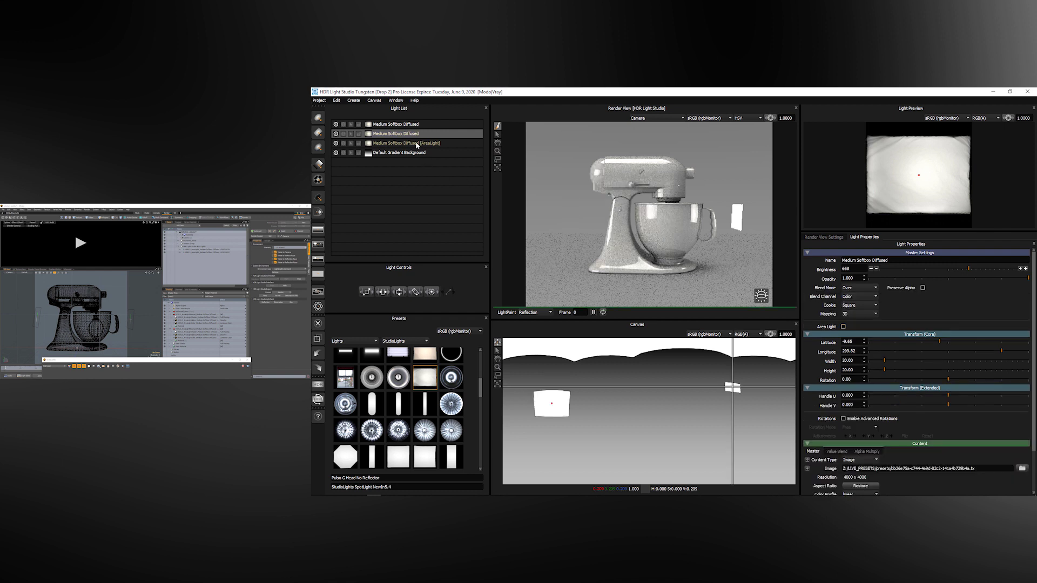
Step: Bake the third softbox into the HDRI map too, and move the V-Ray render over the viewport
left_click(396, 143)
left_click(842, 301)
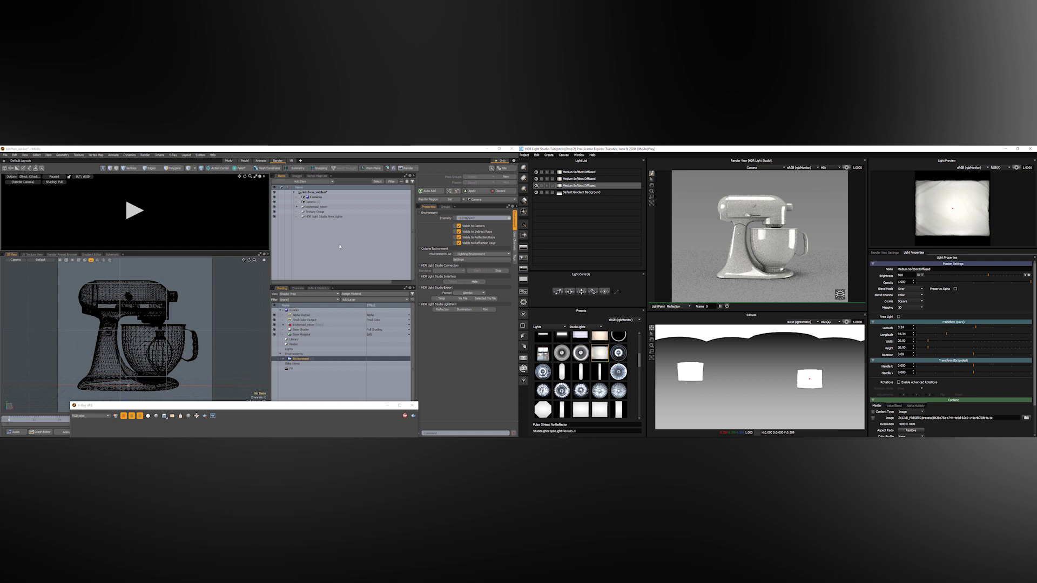
left_click_drag(334, 409, 323, 169)
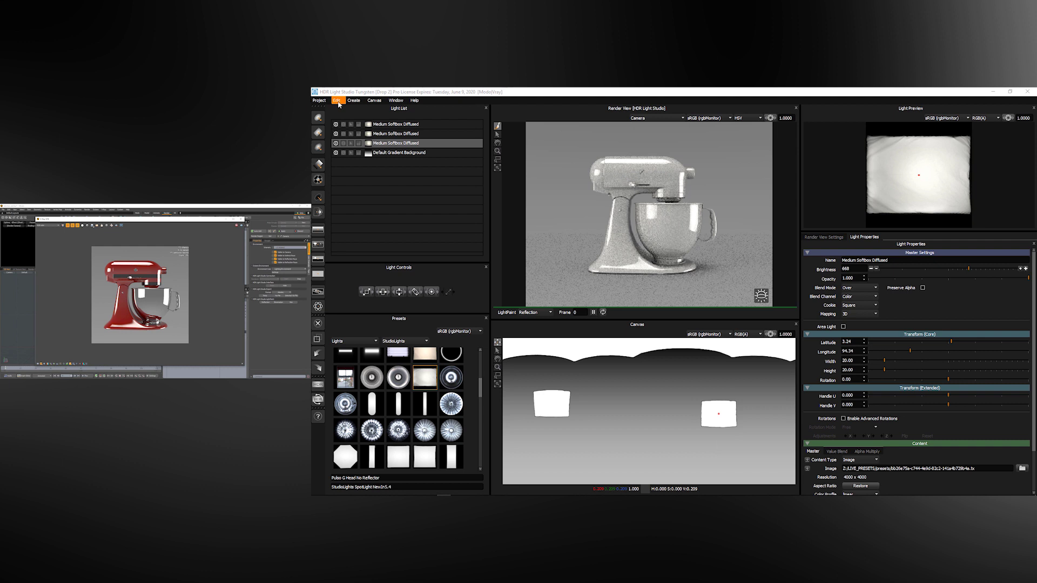
left_click(429, 125)
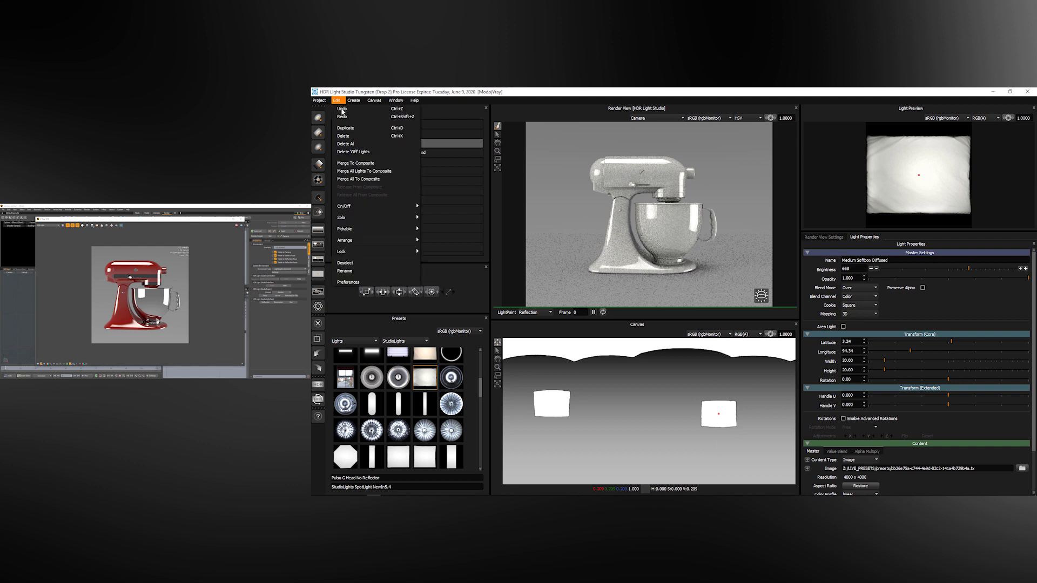
Step: Delete all the softboxes and load the eight-light Light Tent 2 rig preset
left_click(356, 143)
left_click(349, 340)
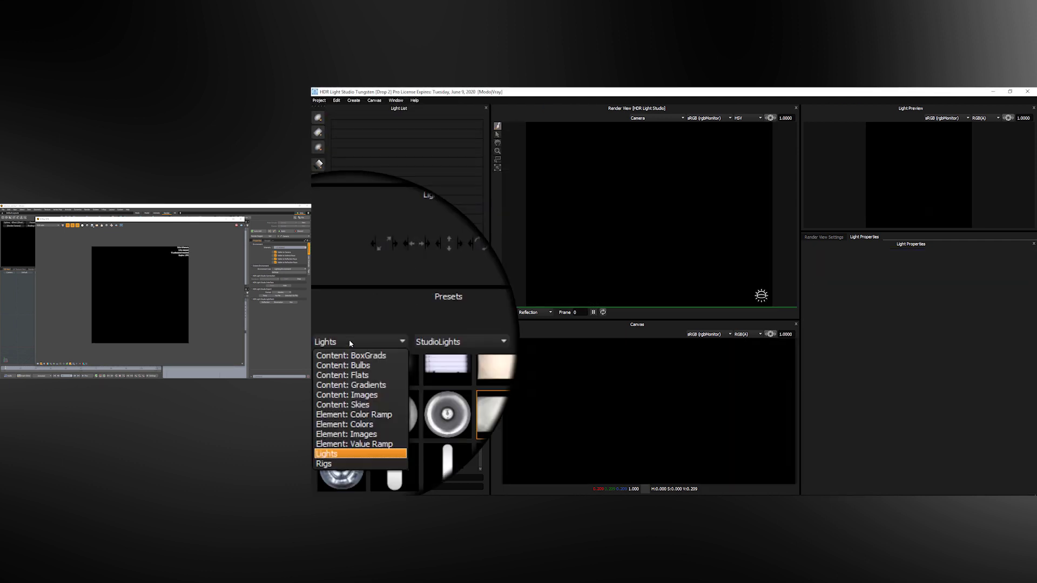
left_click(341, 403)
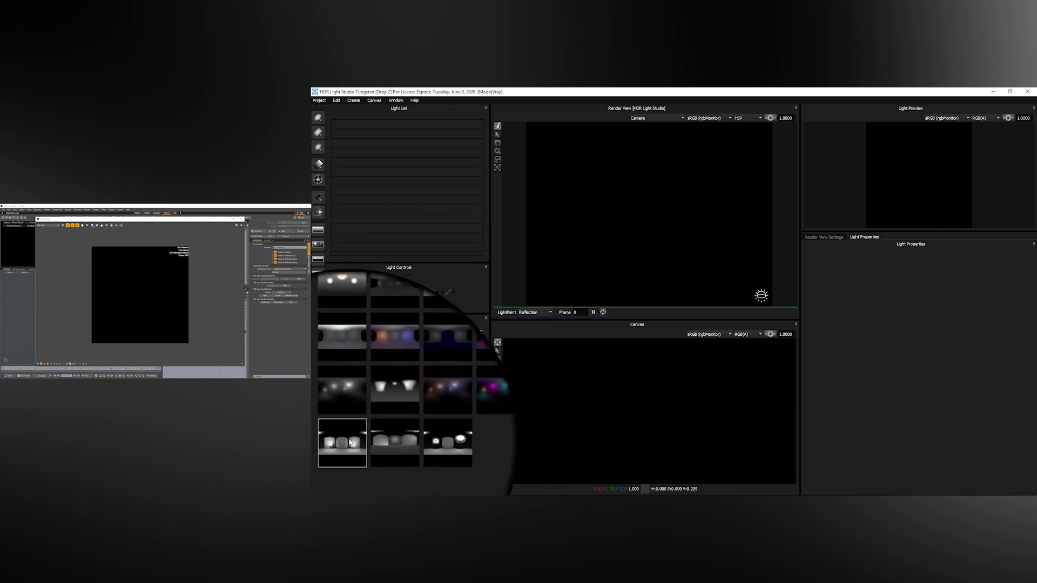
left_click(345, 440)
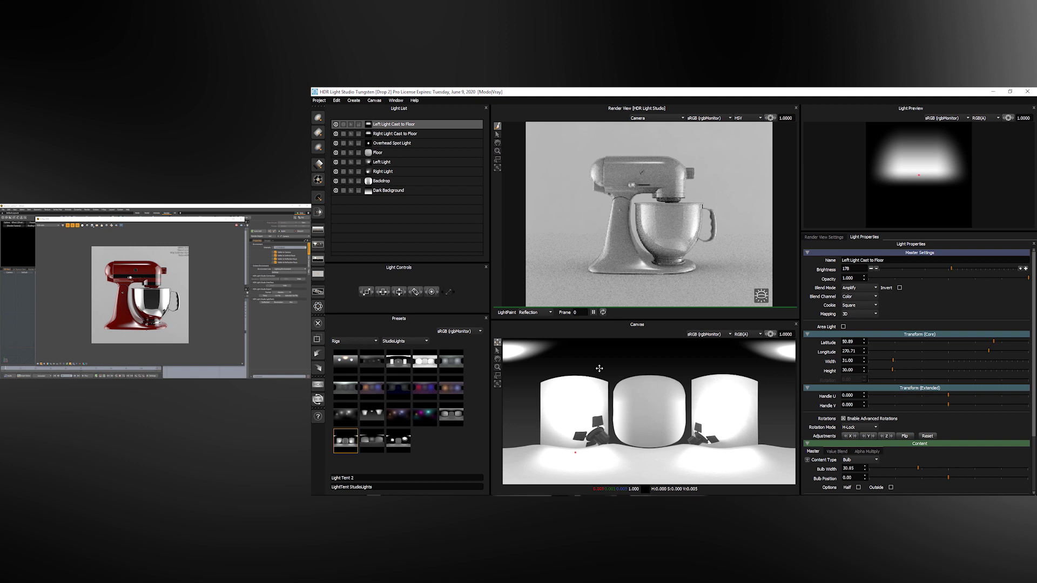
Step: Render the lighting to a 3000x1500 HDRI map saved as lighting1.exr on the Desktop
left_click(317, 385)
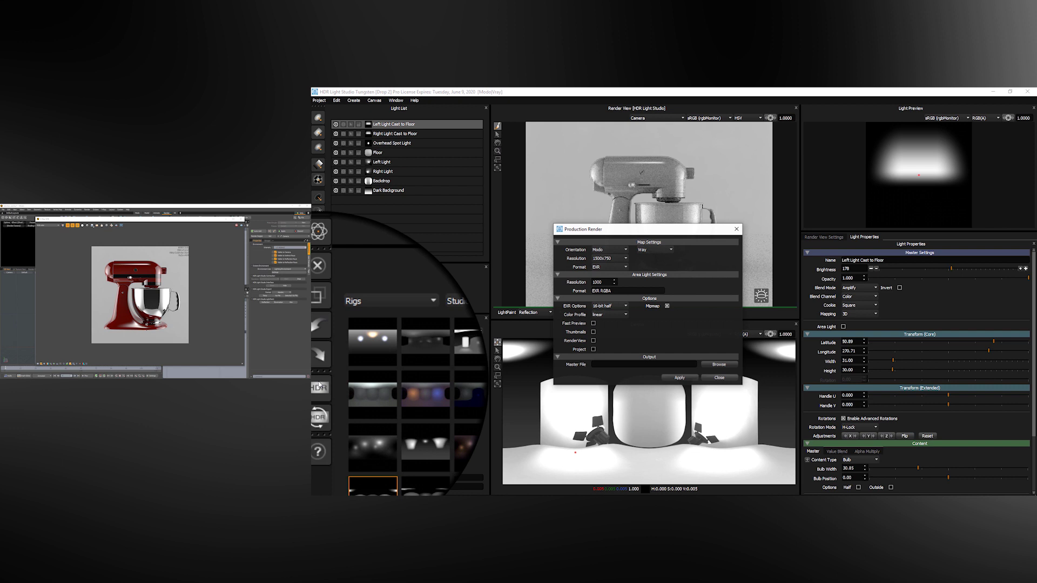
left_click_drag(648, 236, 653, 233)
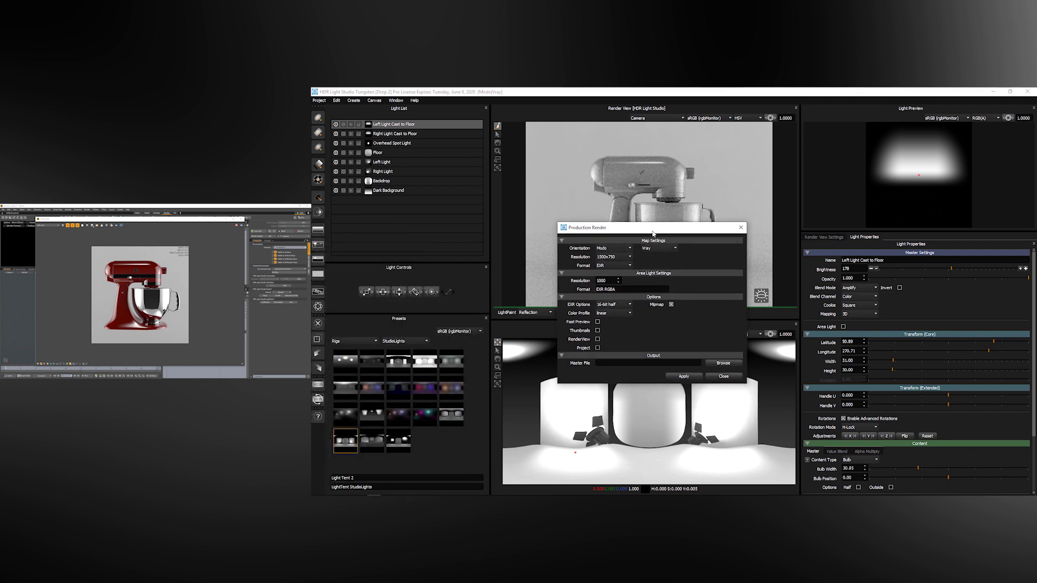
left_click(610, 257)
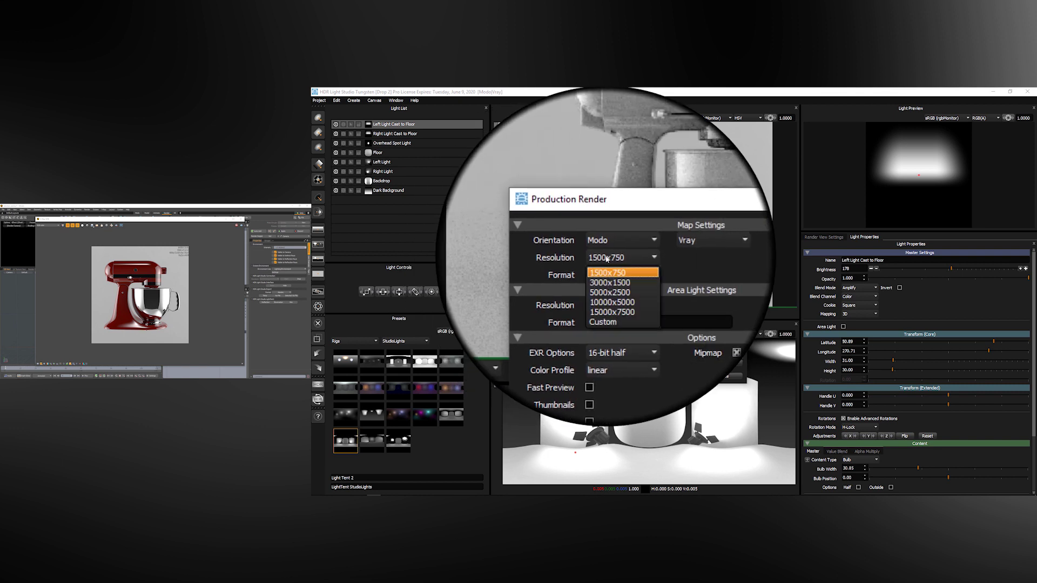
left_click(609, 268)
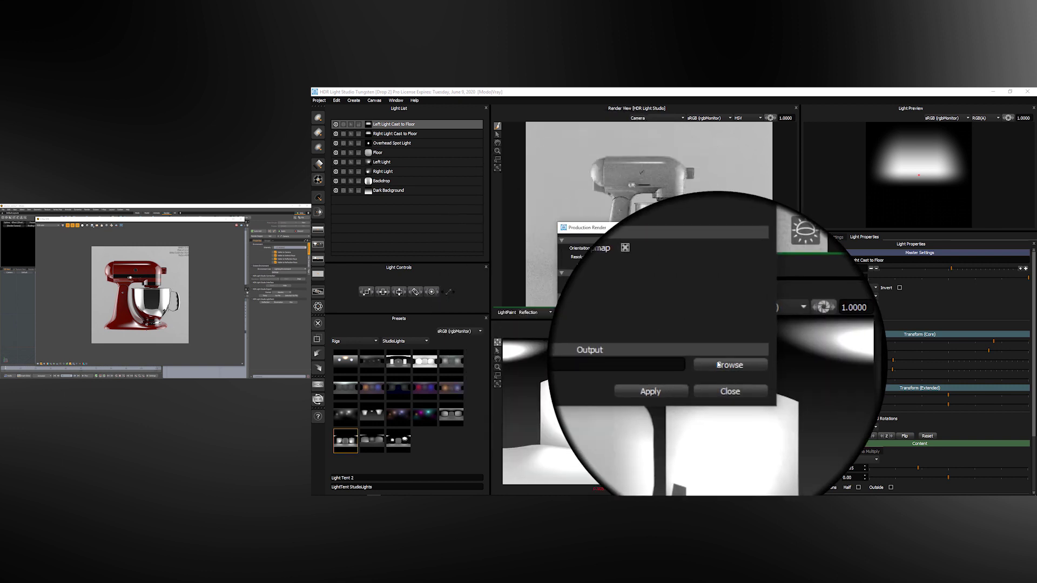
left_click(718, 365)
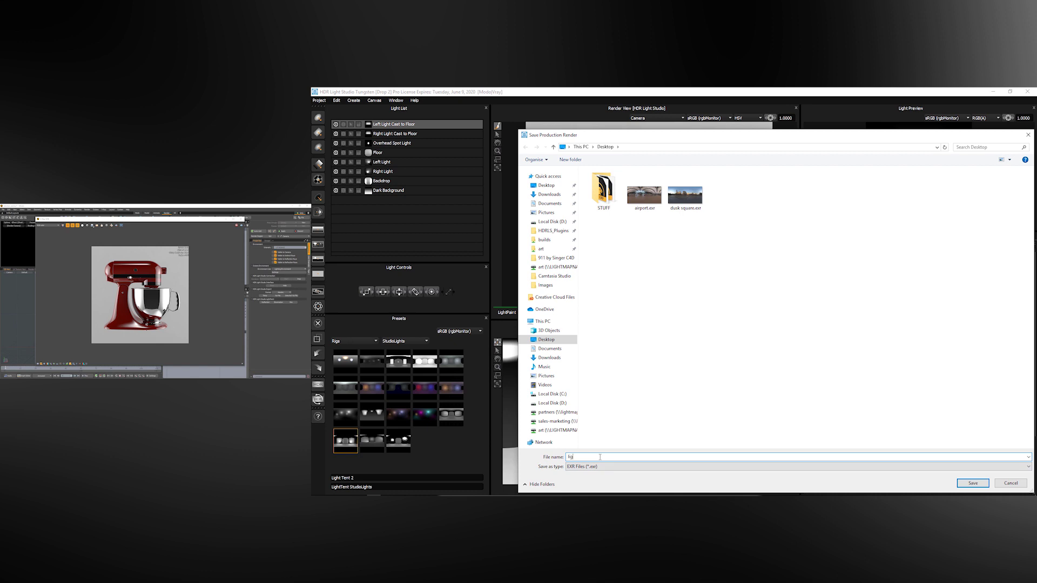
key("Return")
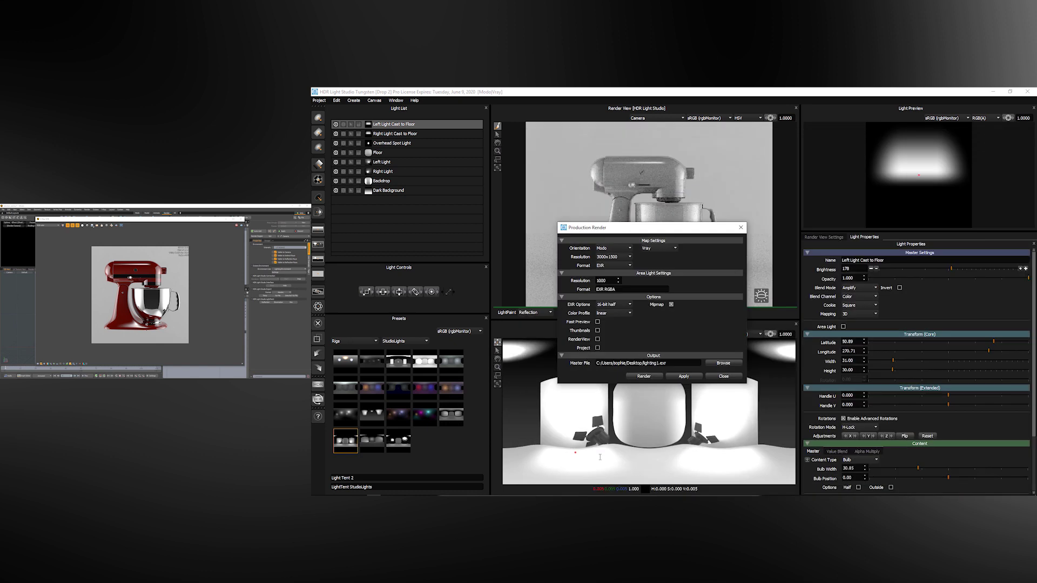
left_click(646, 376)
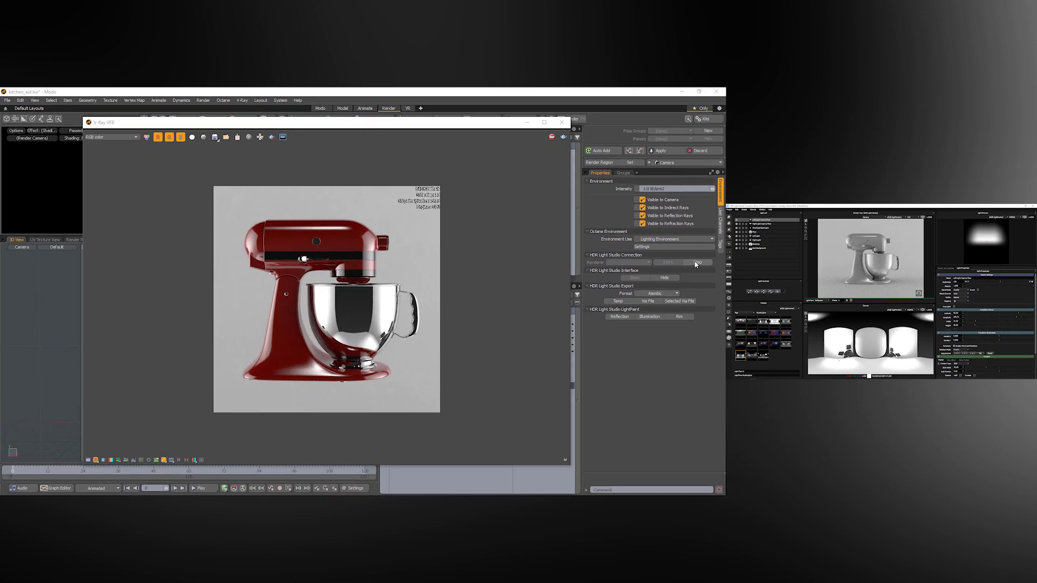
Step: Stop the HDR Light Studio connection and inspect the lighting1 layer under Environment
left_click(699, 264)
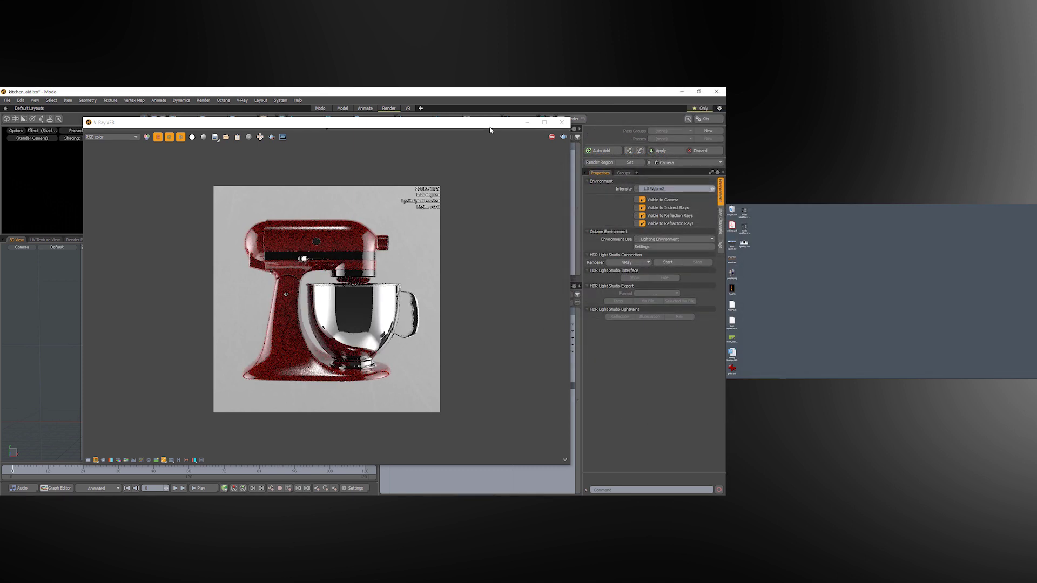
mouse_move(490, 126)
left_mouse_down()
mouse_move(418, 342)
mouse_move(445, 426)
left_mouse_up()
left_click(398, 385)
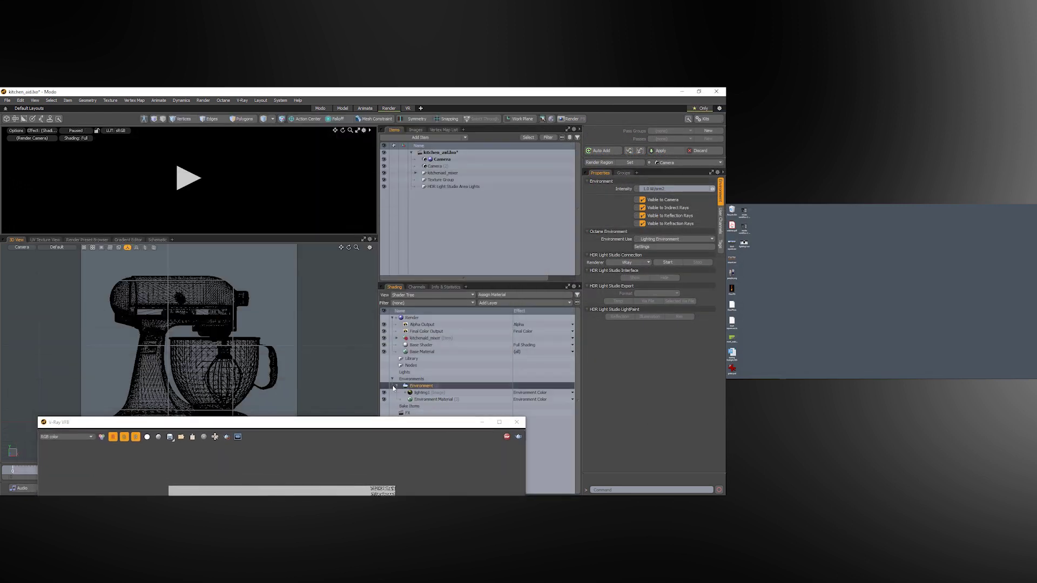
left_click(420, 394)
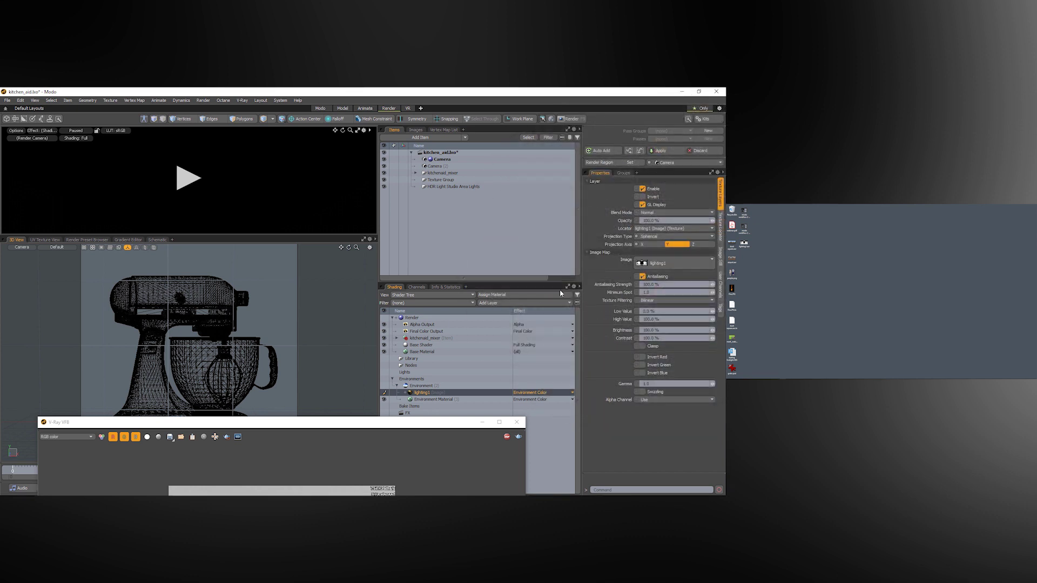
Step: Select the Environment and restart the live HDR Light Studio connection
left_click_drag(409, 419, 485, 143)
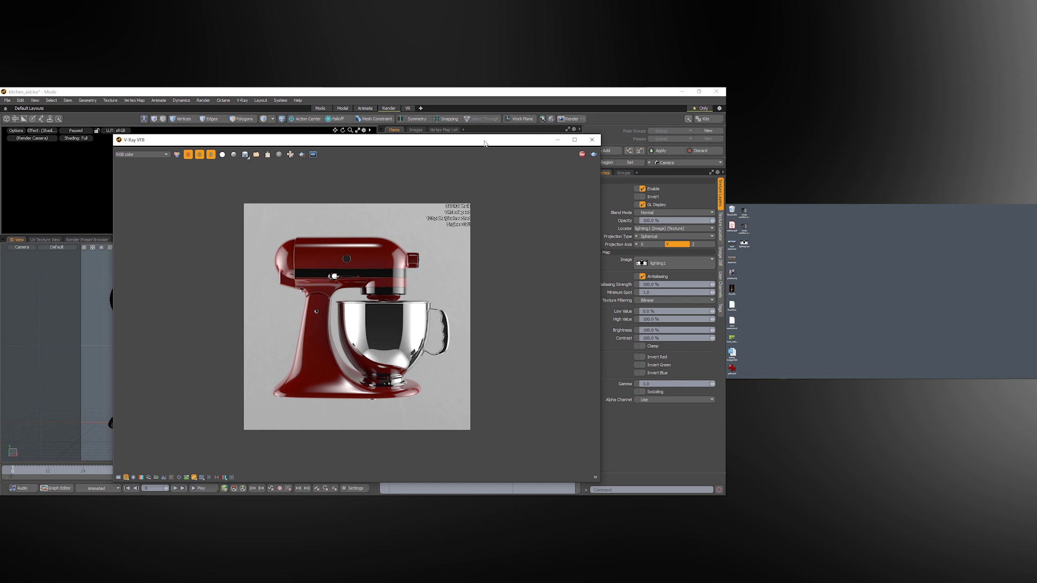
mouse_move(485, 143)
left_mouse_down()
mouse_move(440, 226)
mouse_move(420, 433)
left_mouse_up()
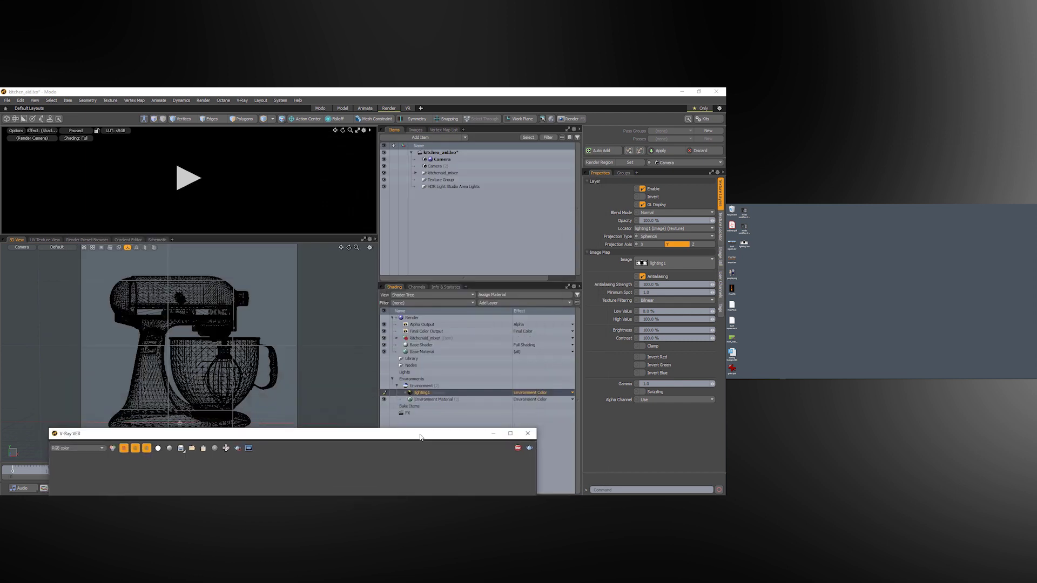
left_click(419, 386)
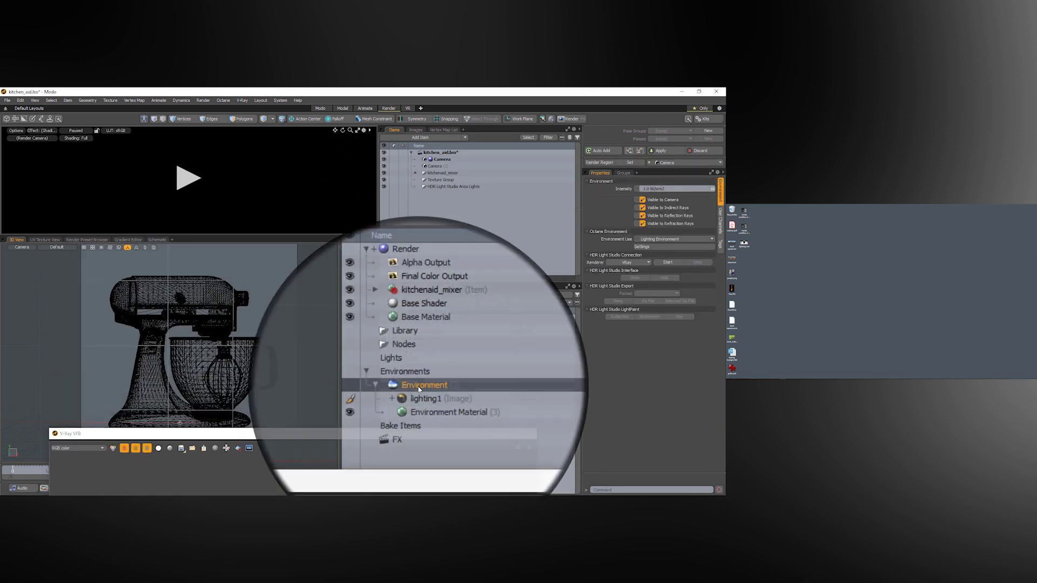
left_click(667, 262)
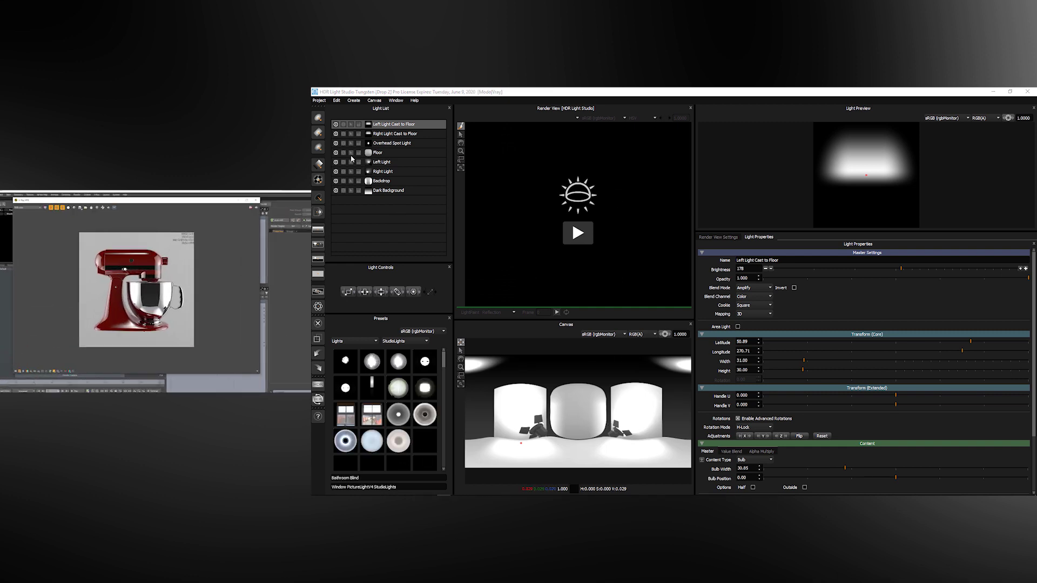
Step: Set the Right Light's colour to magenta
left_click(387, 172)
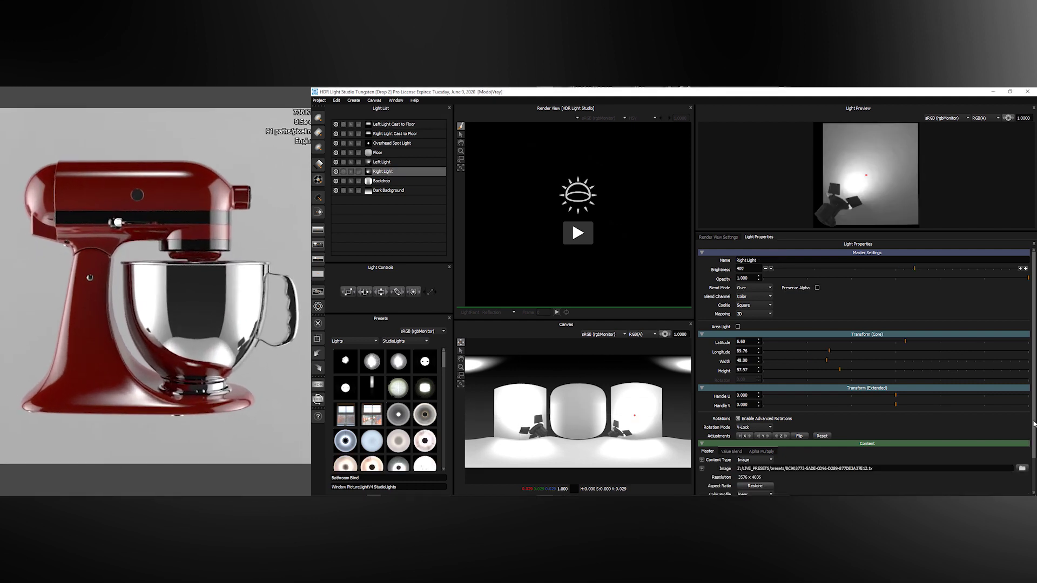
scroll(755, 492, "down", 2)
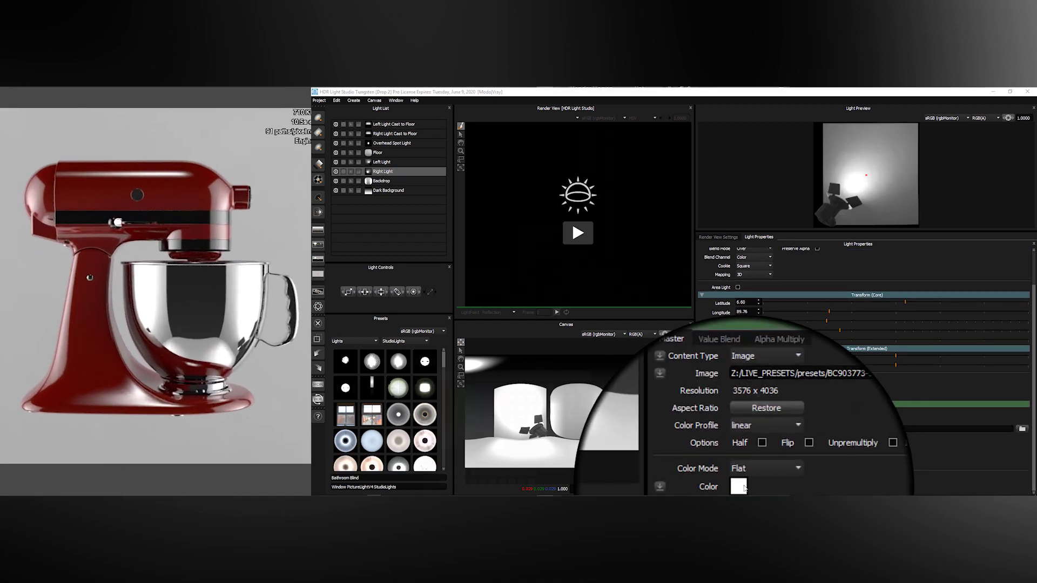
left_click(742, 486)
left_click(499, 385)
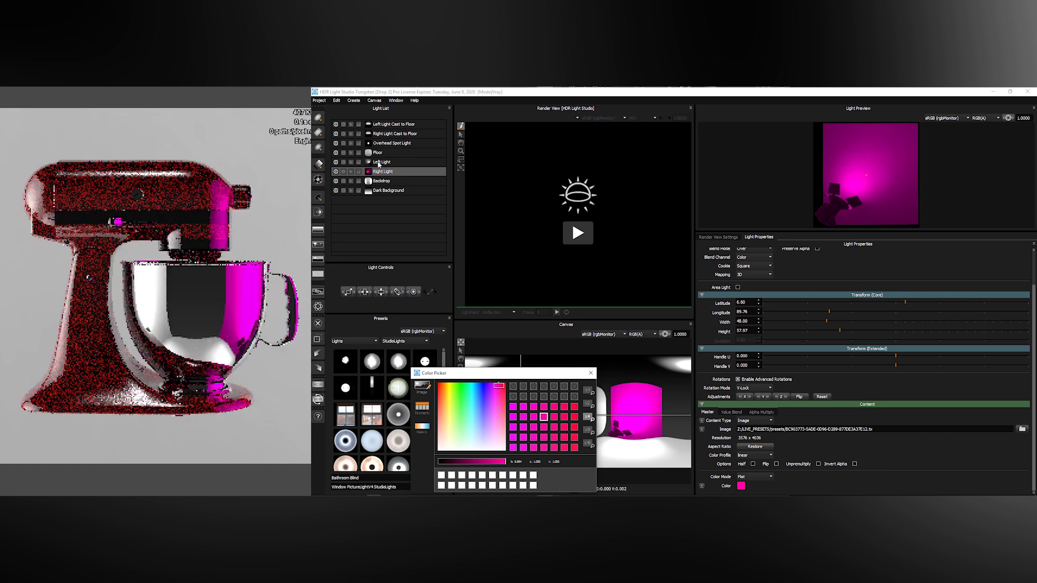
Step: Set the Left Light's colour to green
left_click(381, 162)
left_click(741, 486)
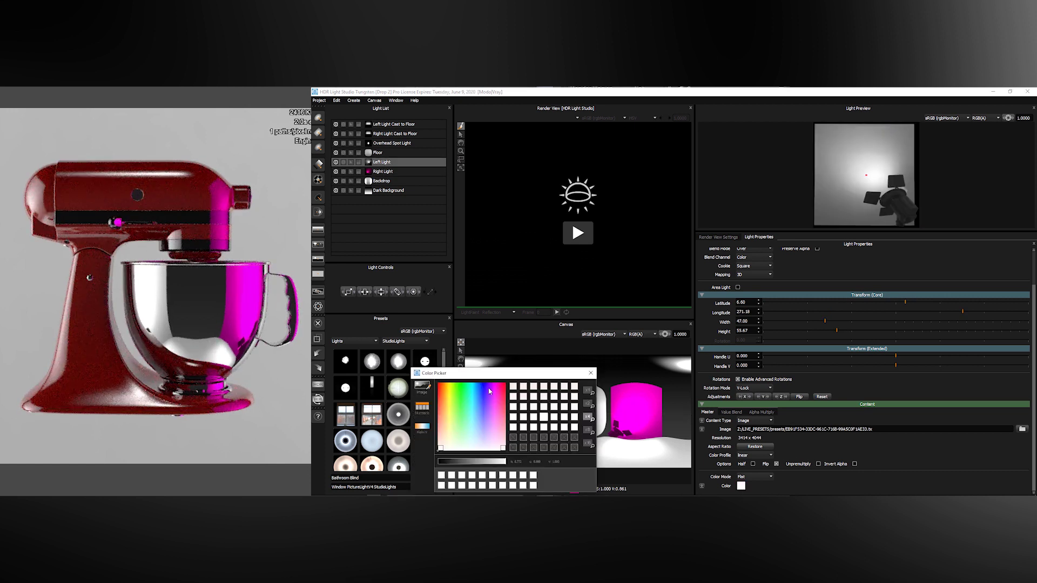
left_click(463, 385)
left_click(591, 373)
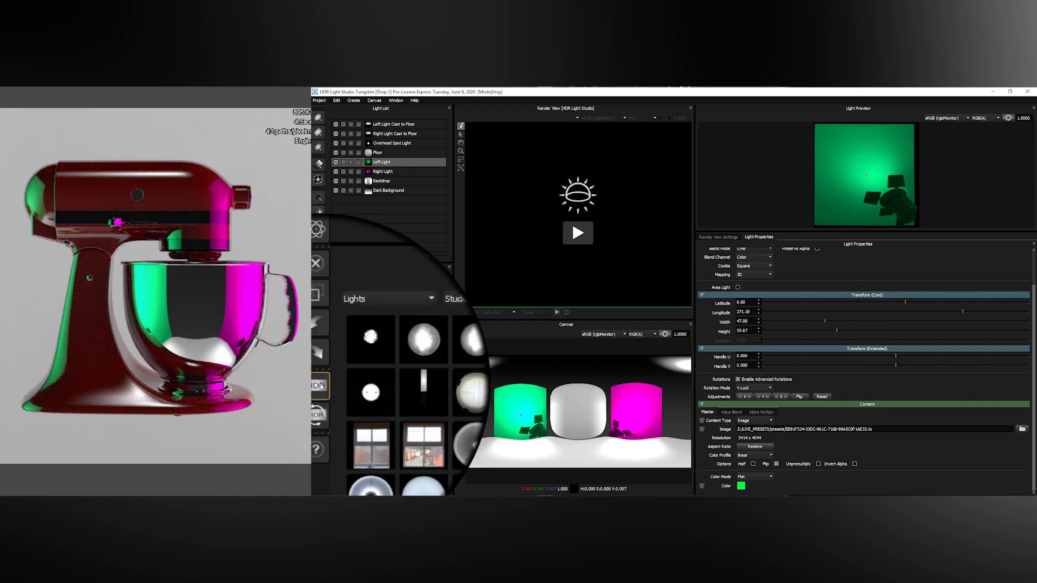
left_click(318, 385)
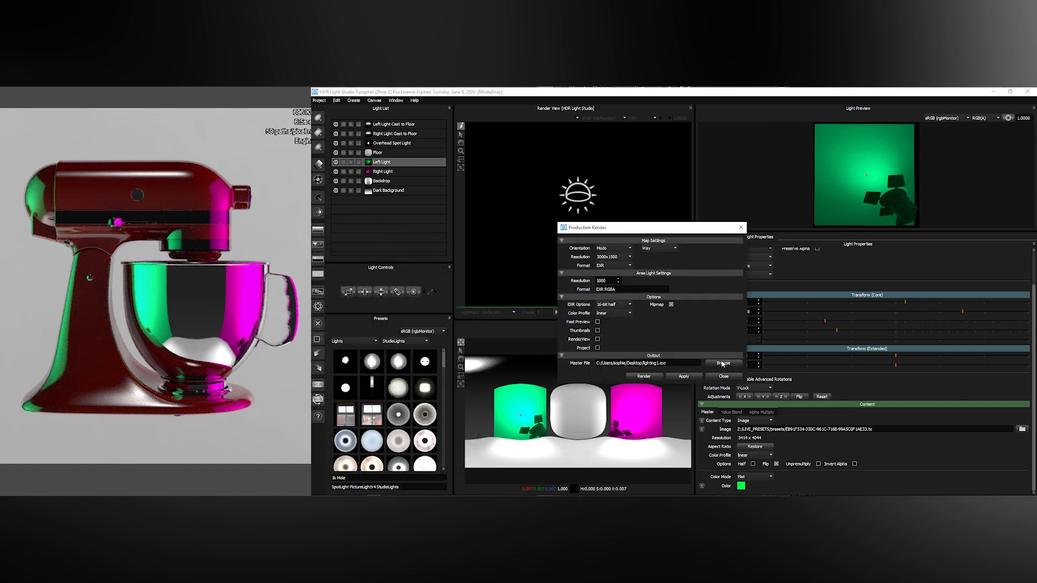
Step: Rename the output to lighting2.exr and render the magenta-green lighting map to the Desktop
left_click(721, 365)
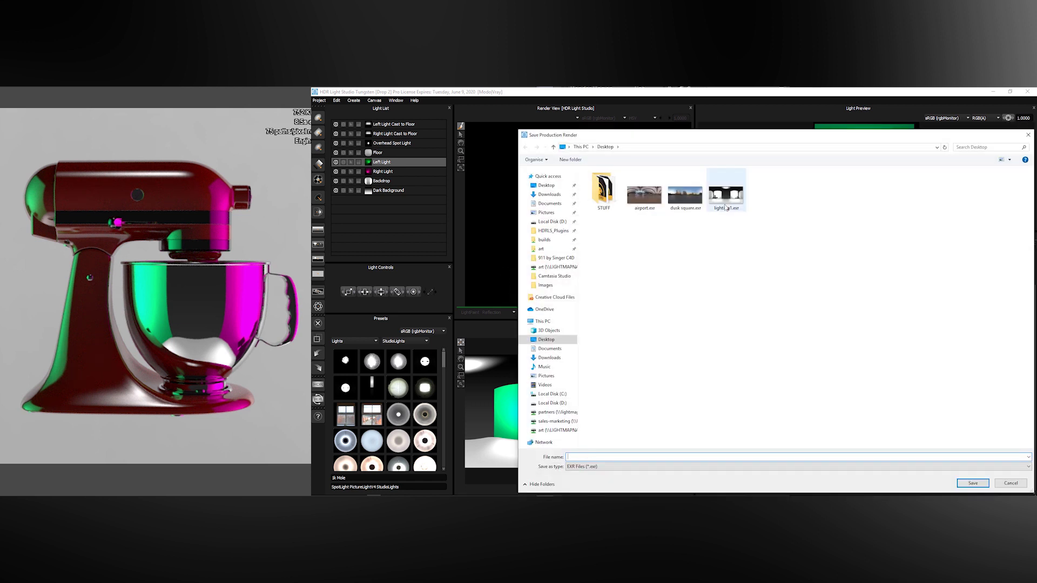
left_click(585, 456)
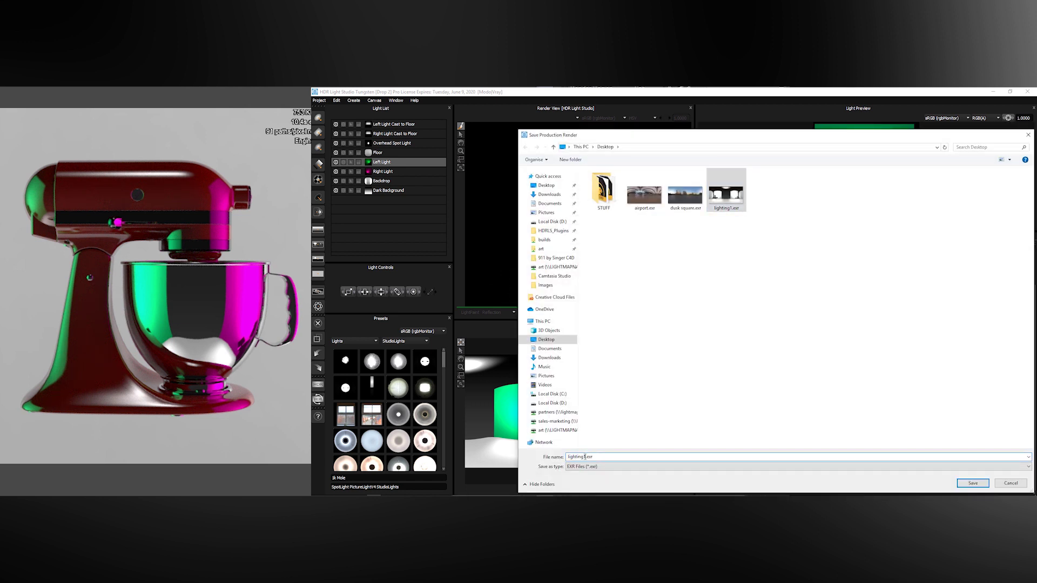
left_click(973, 482)
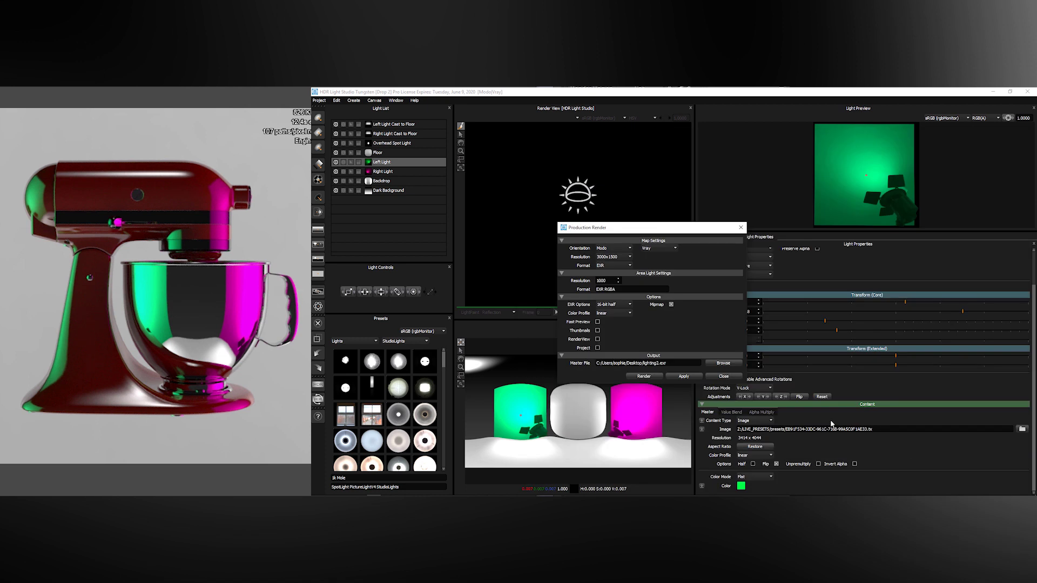
left_click(640, 377)
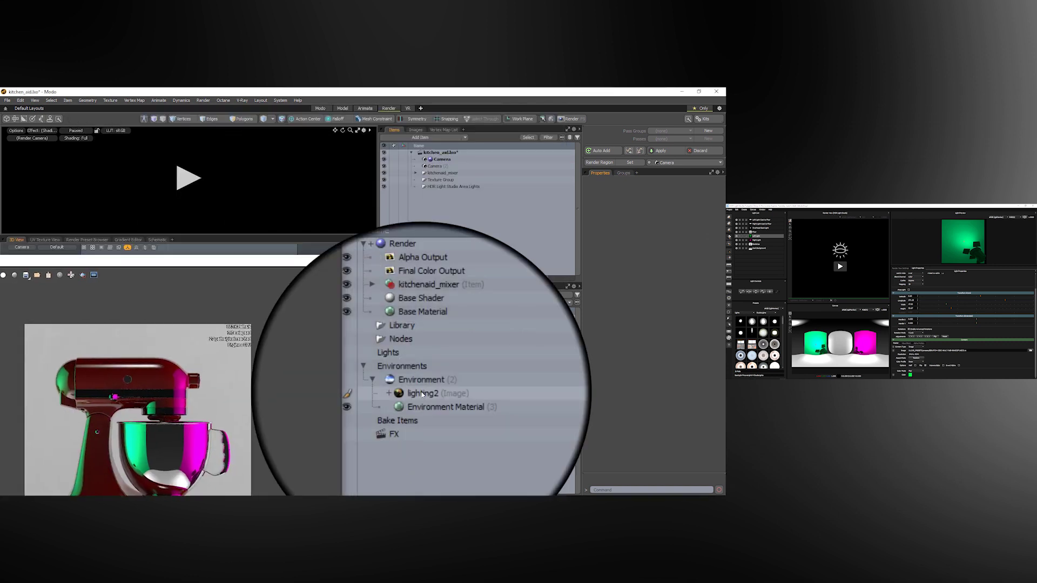
Step: Select lighting2 then Environment, stop the HDR Light Studio link, and bring the V-Ray render forward
left_click(421, 394)
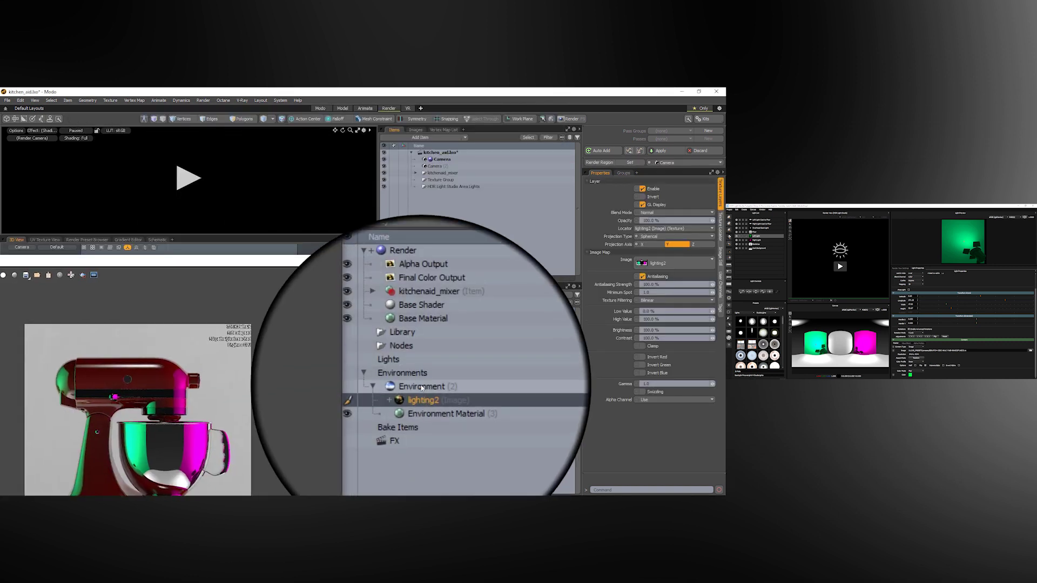
left_click(420, 386)
left_click(700, 264)
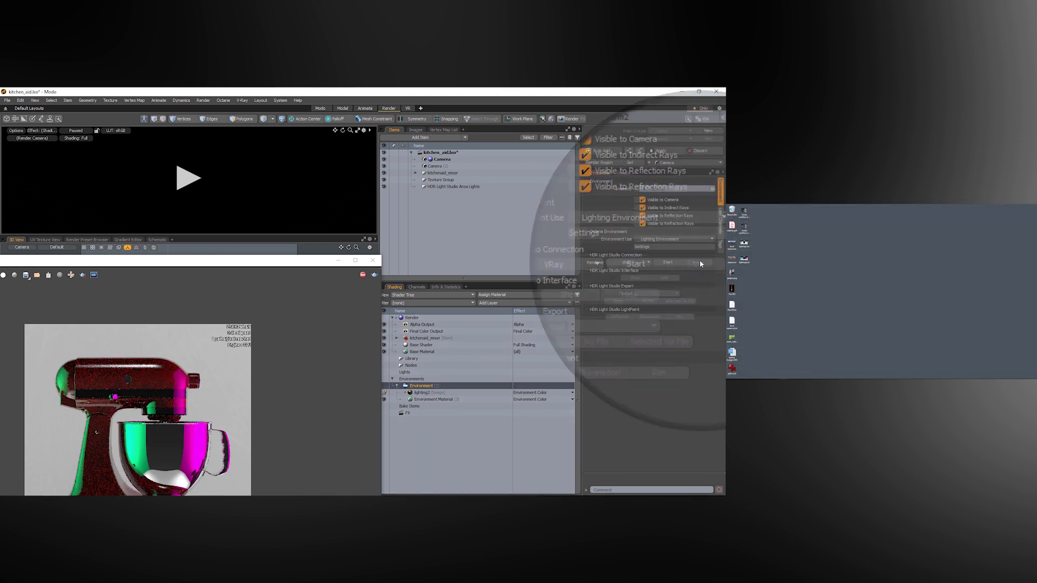
left_click_drag(305, 258, 474, 124)
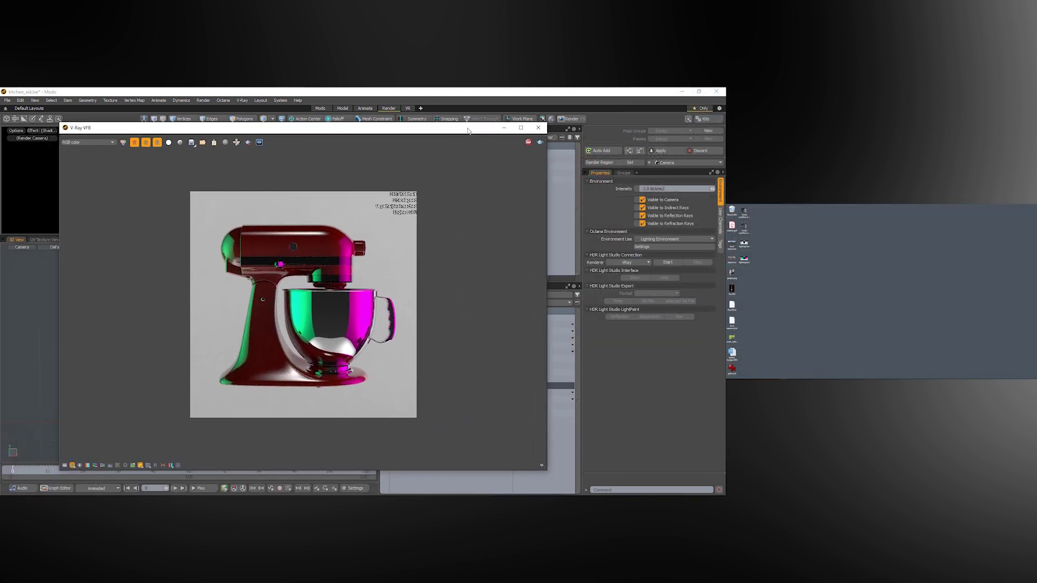